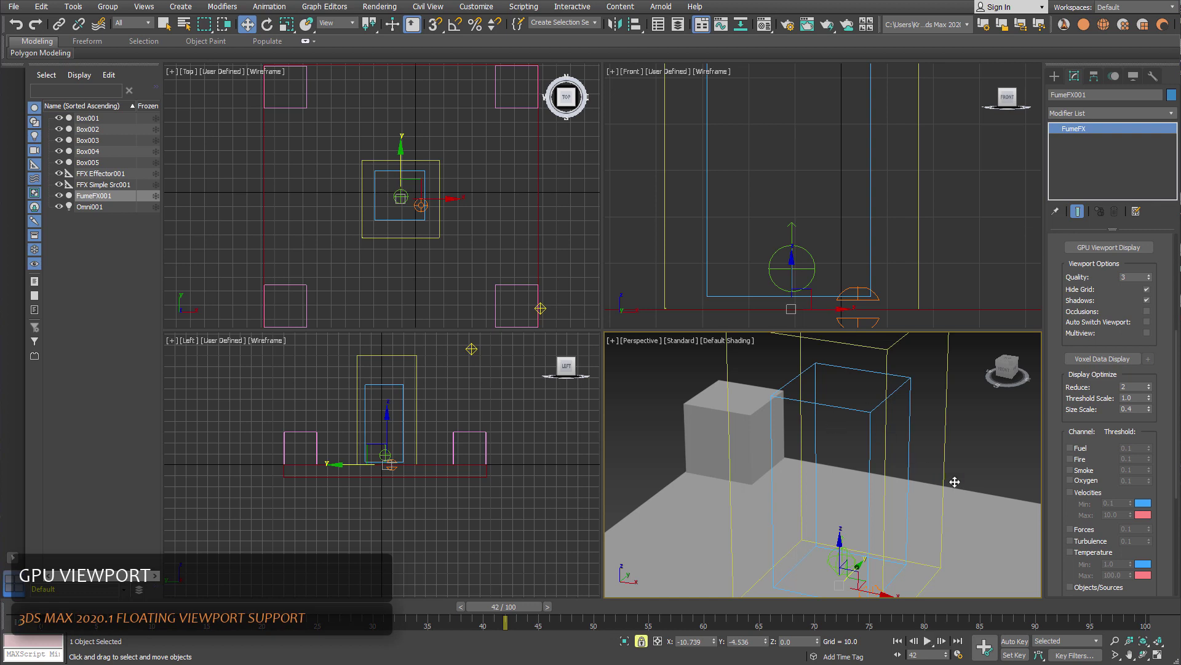
Turn on GPU Viewport Display for the selected FumeFX grid in the shaded perspective viewport.
click(1109, 247)
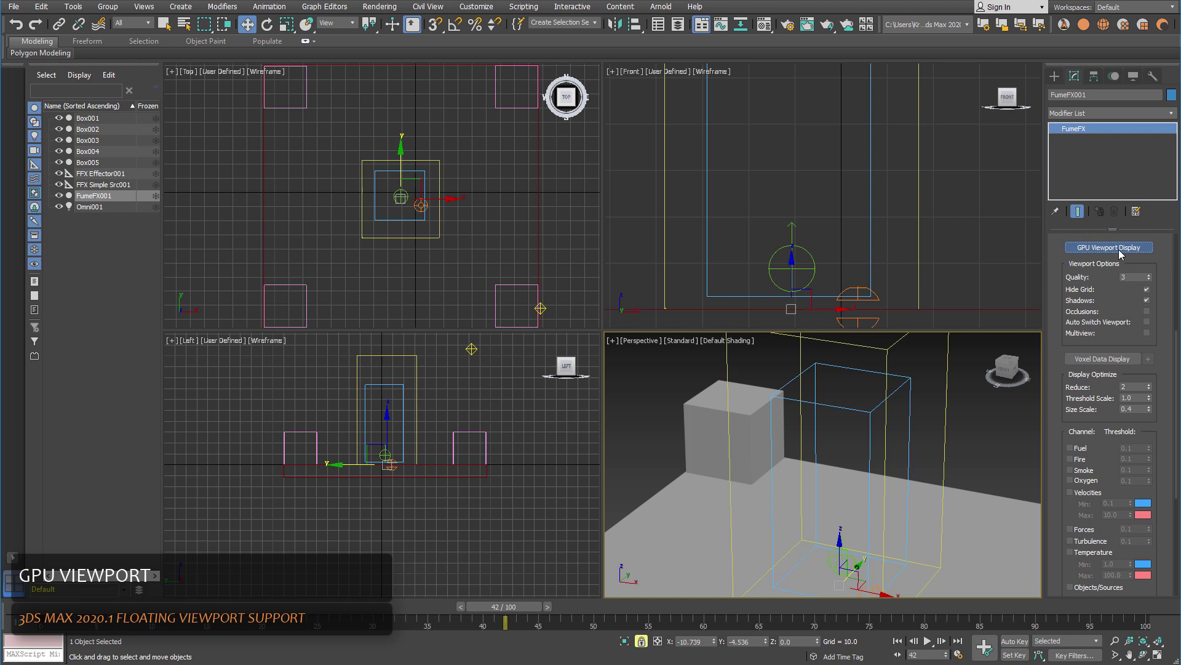
alt+middle_drag(931, 456, 1031, 473)
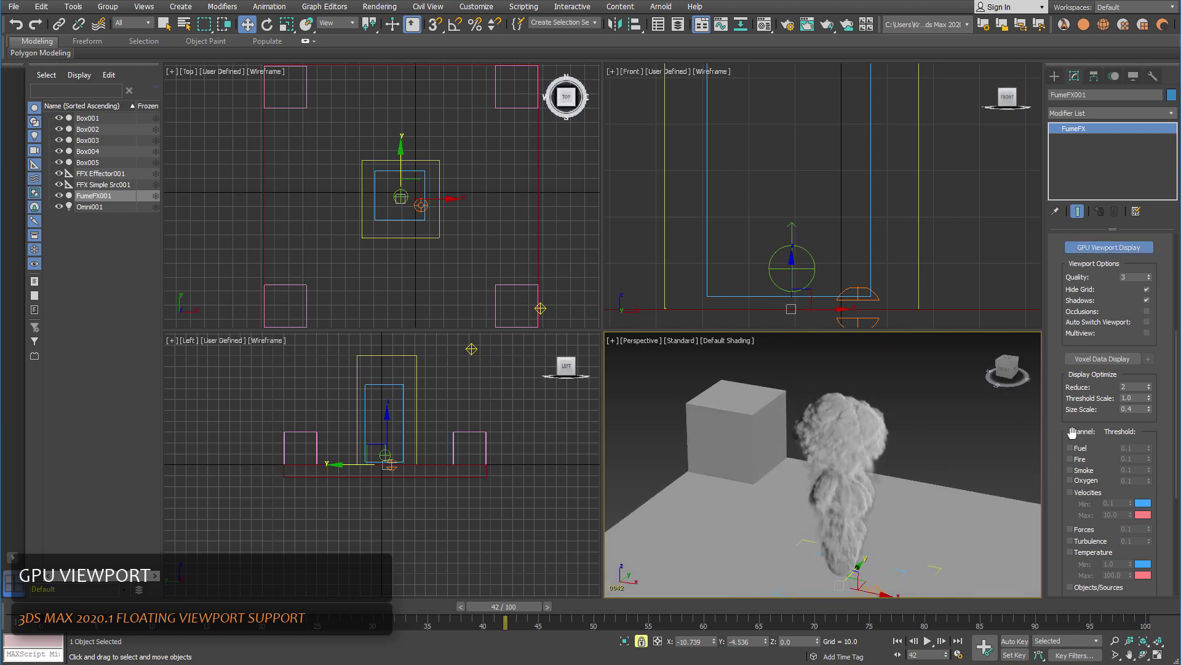
mouse_move(905, 426)
alt+middle_down()
mouse_move(917, 428)
mouse_move(902, 431)
alt+middle_up()
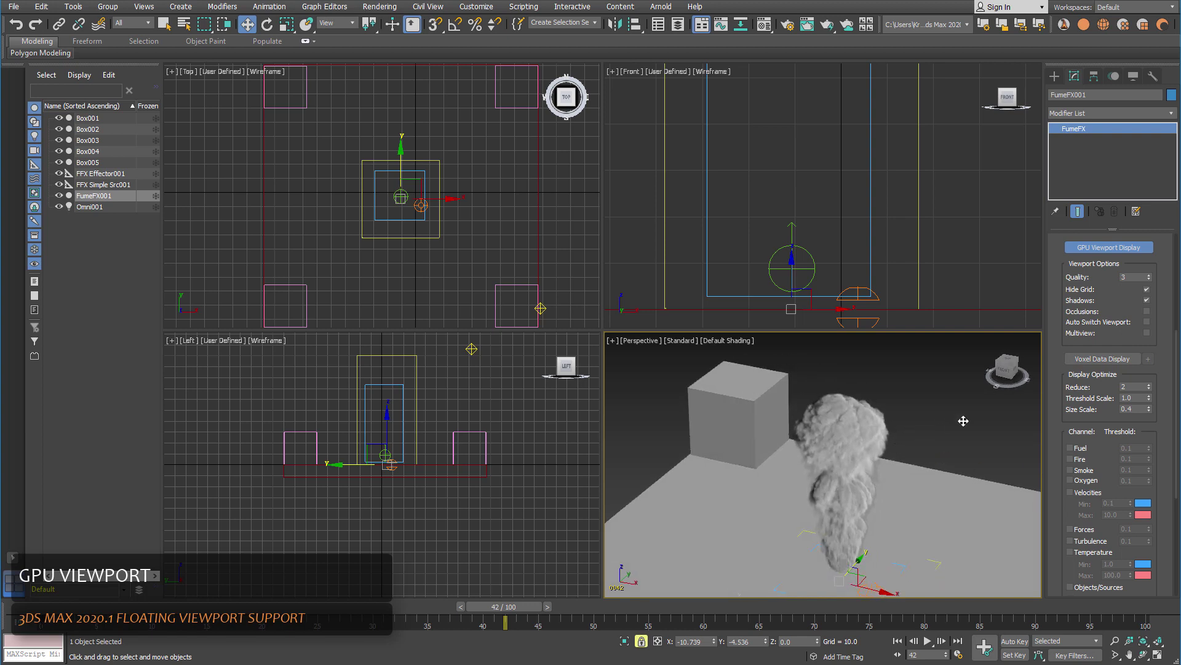
Enable Auto Switch Viewport, change the Left view to perspective, and move the GPU display back to the shaded perspective viewport.
click(1147, 321)
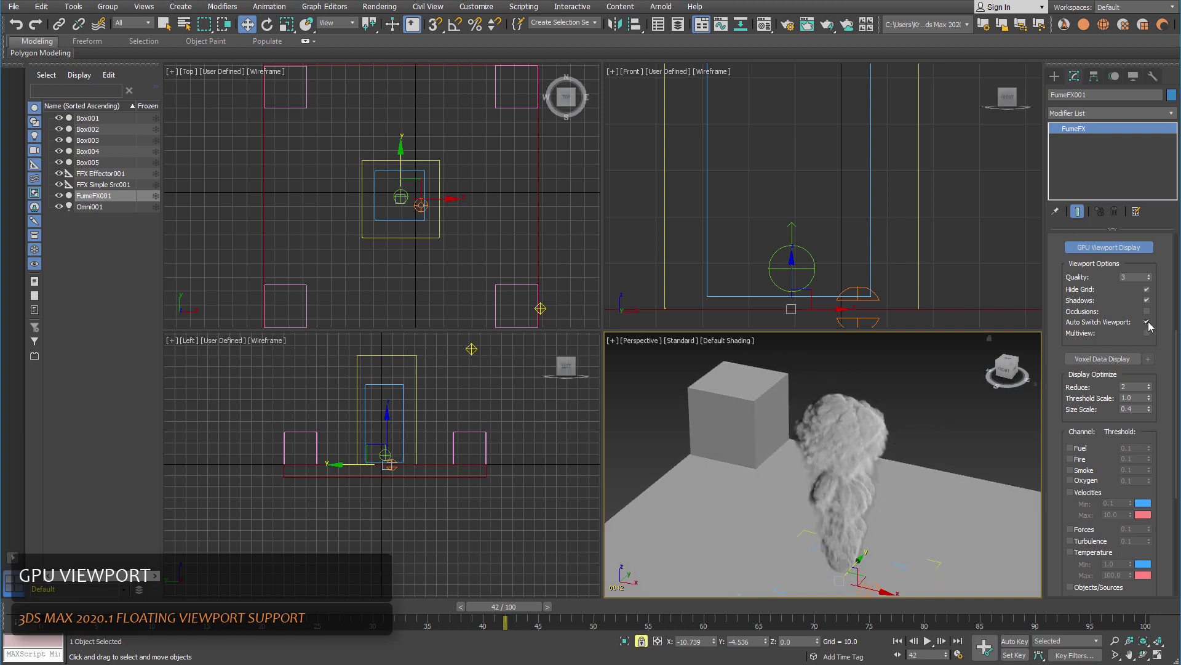
right_click(499, 448)
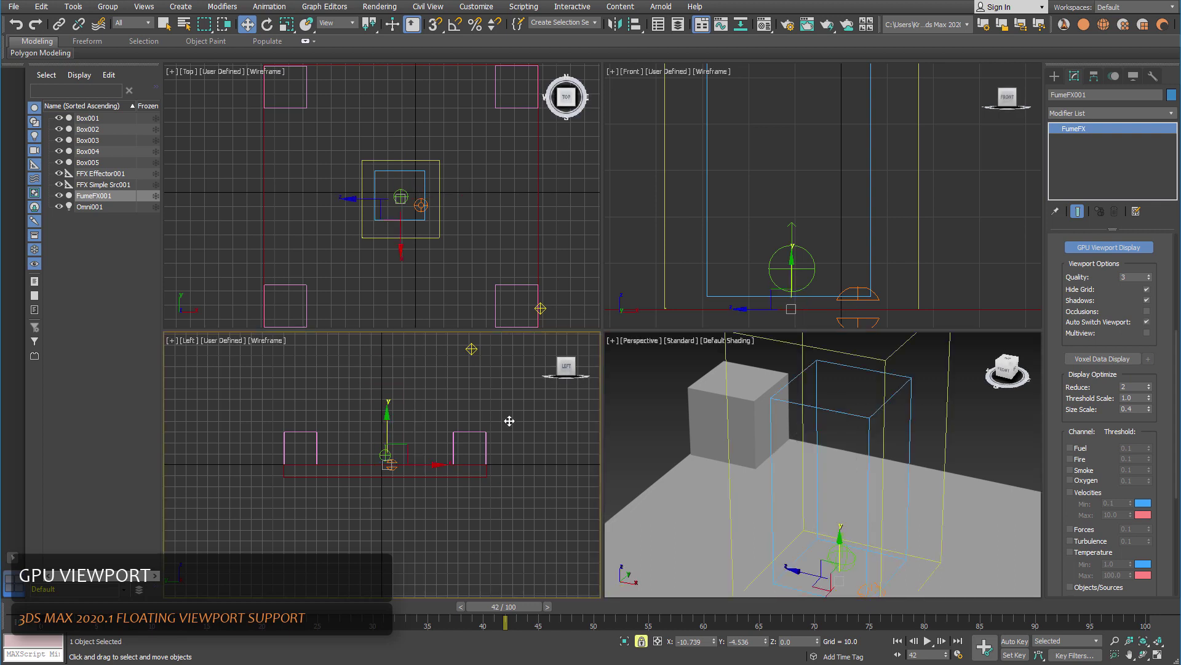
click(576, 362)
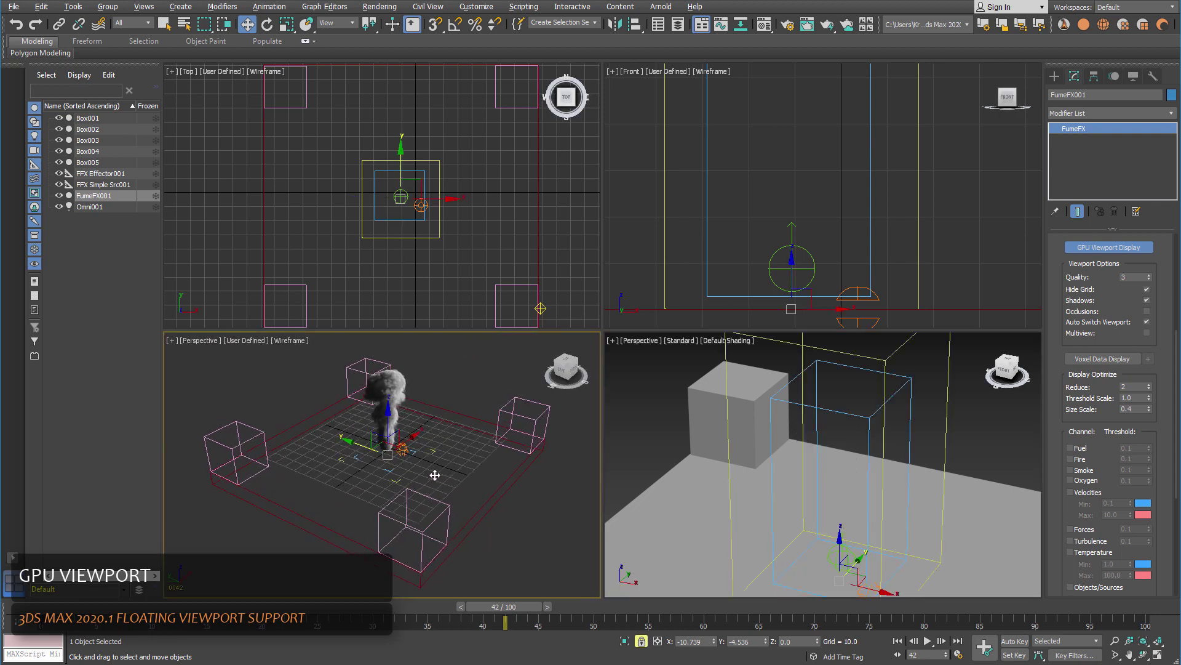
right_click(968, 437)
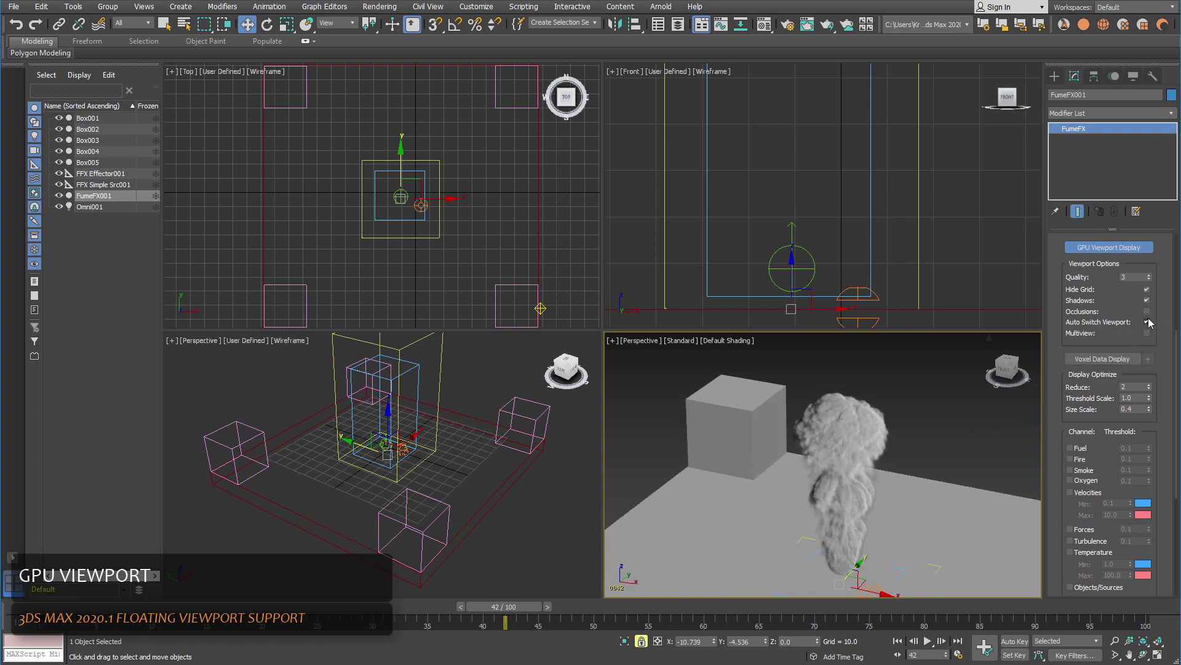
Open Floating Viewport 1 and switch the GPU display between it and the docked shaded perspective viewport.
click(613, 341)
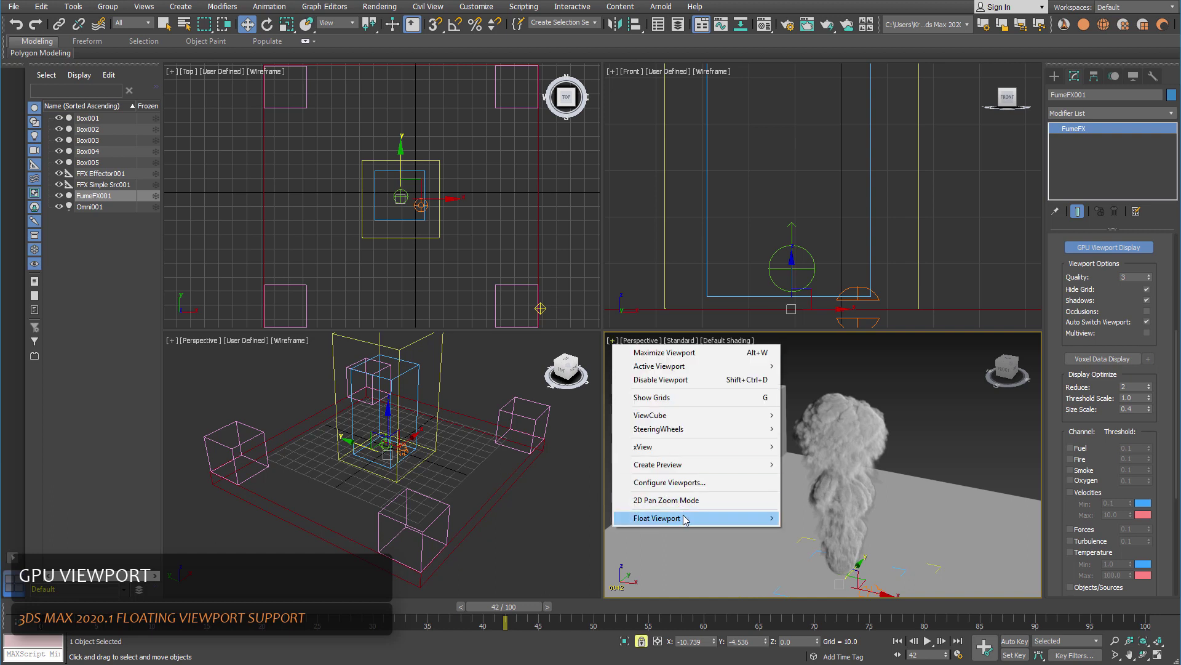
mouse_move(685, 519)
click(817, 520)
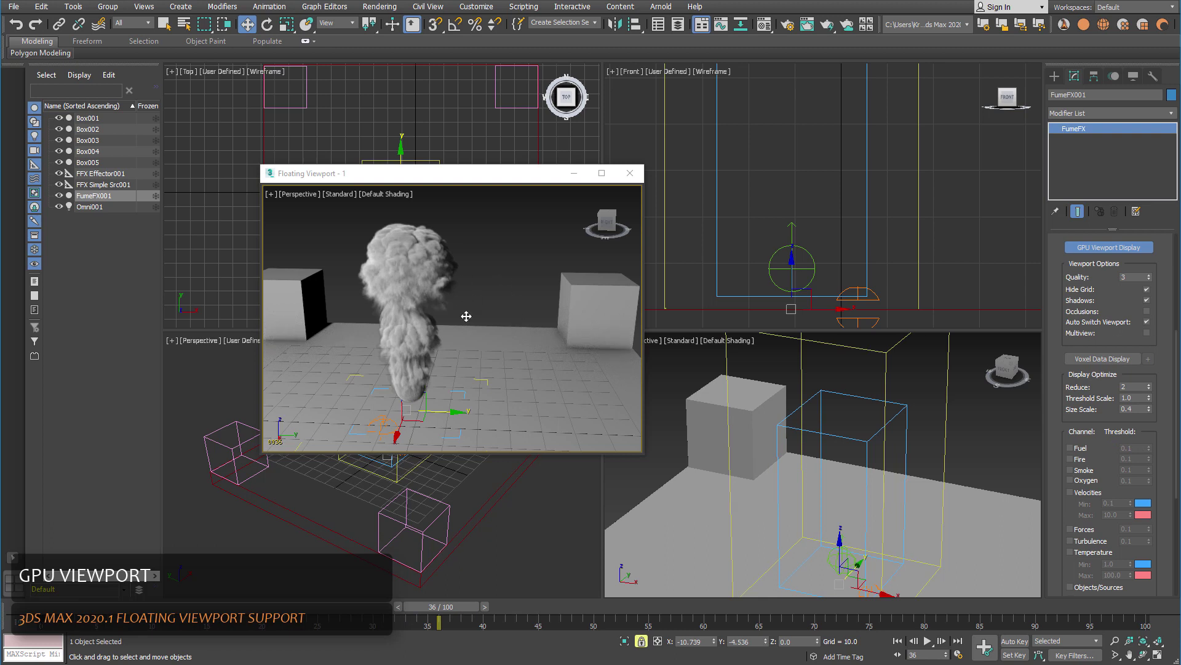
click(969, 404)
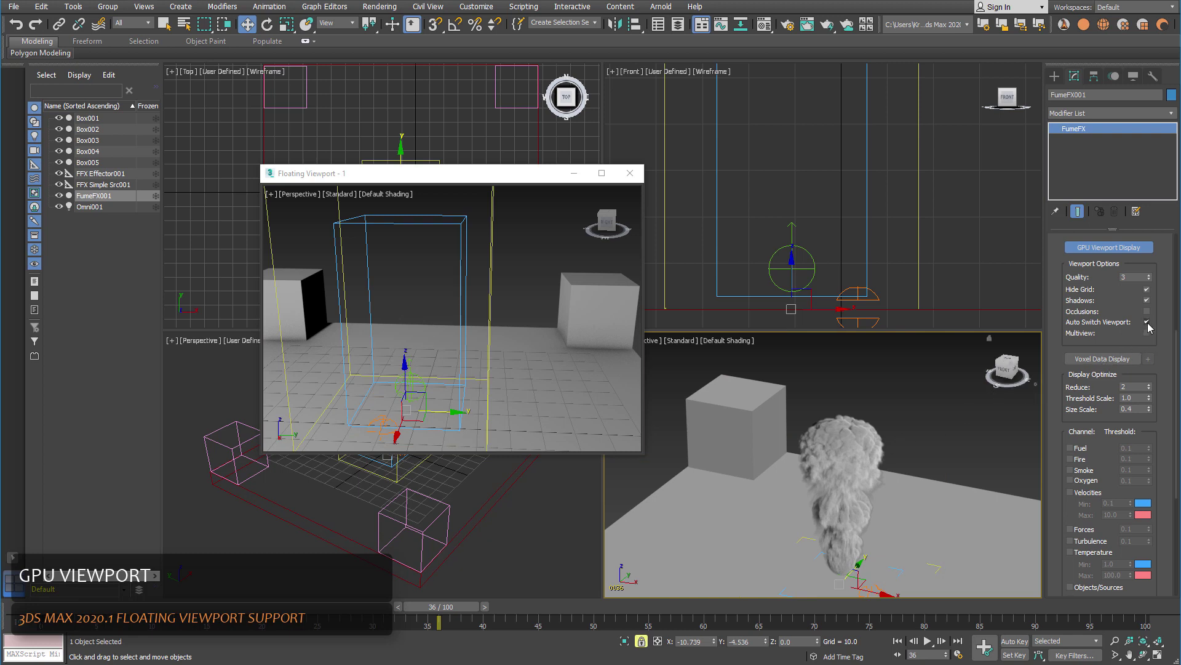
click(528, 343)
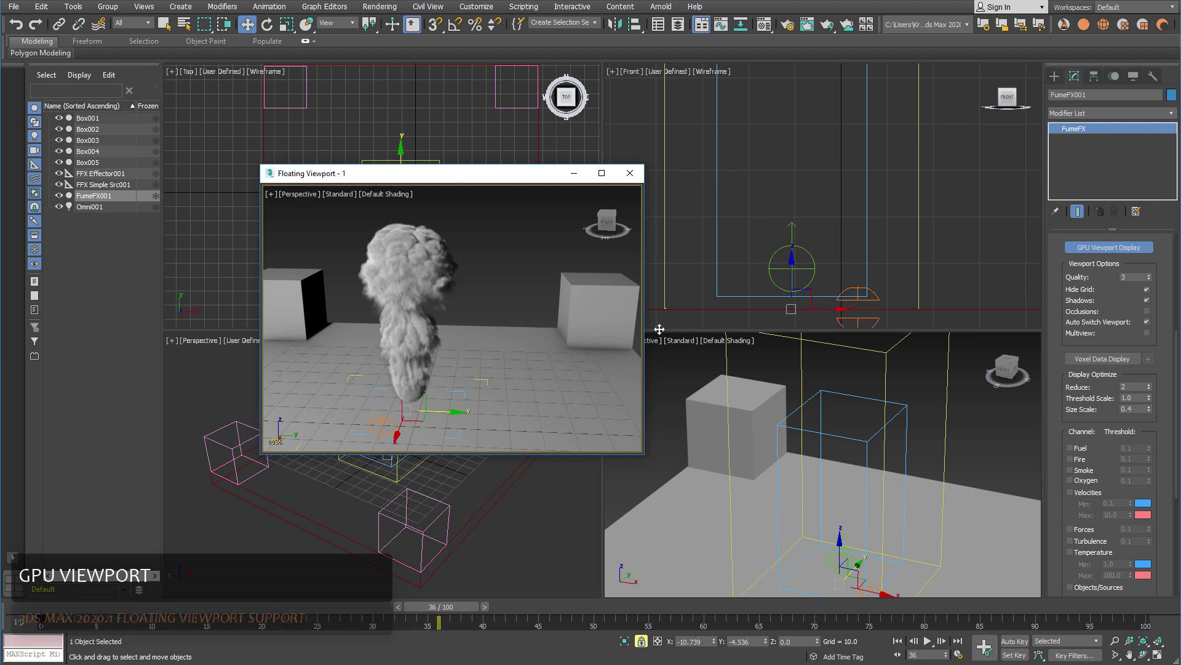
Disable Auto Switch Viewport to lock the GPU display to the floating viewport, and show the Smoke channel as voxel data.
click(1147, 322)
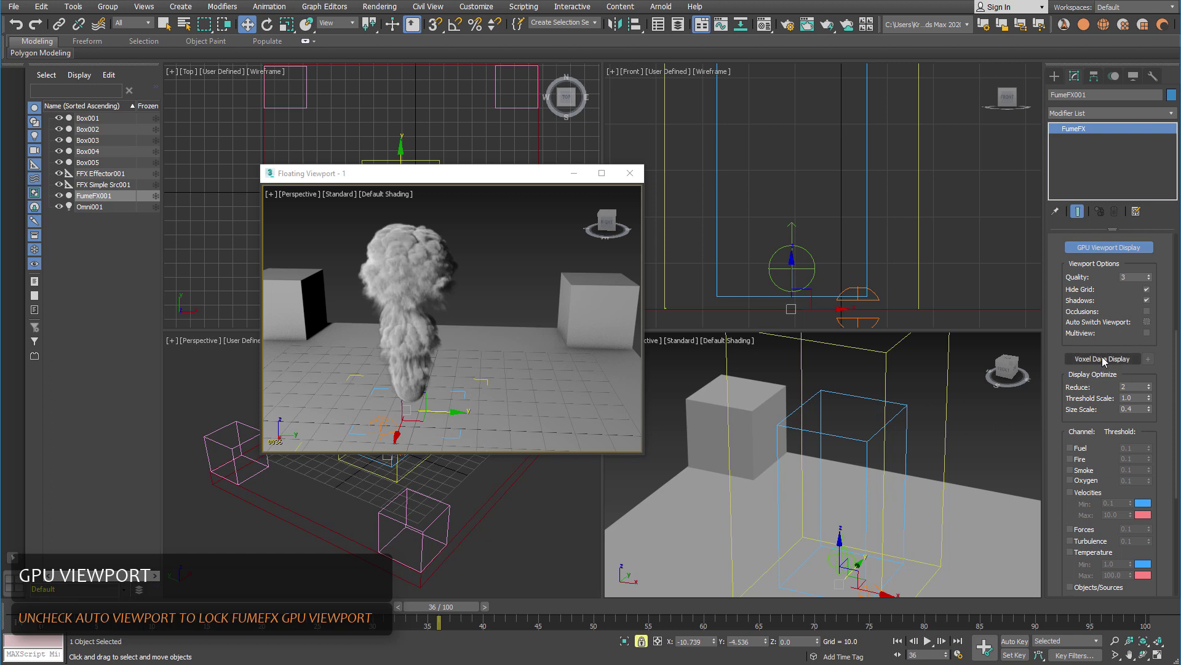
alt+middle_drag(928, 441, 890, 454)
click(1079, 469)
alt+middle_drag(936, 208, 856, 277)
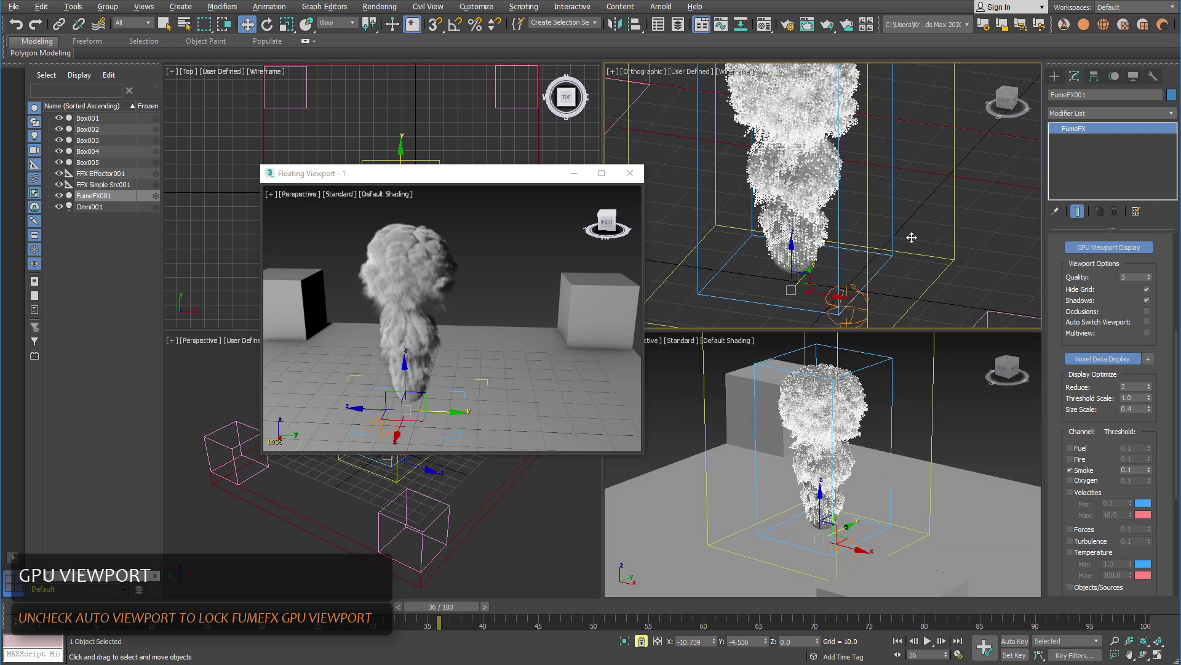
Reposition and enlarge the floating viewport, and enable Occlusions to show the smoke's shadows on the geometry.
drag(520, 183, 497, 129)
alt+middle_drag(511, 302, 591, 345)
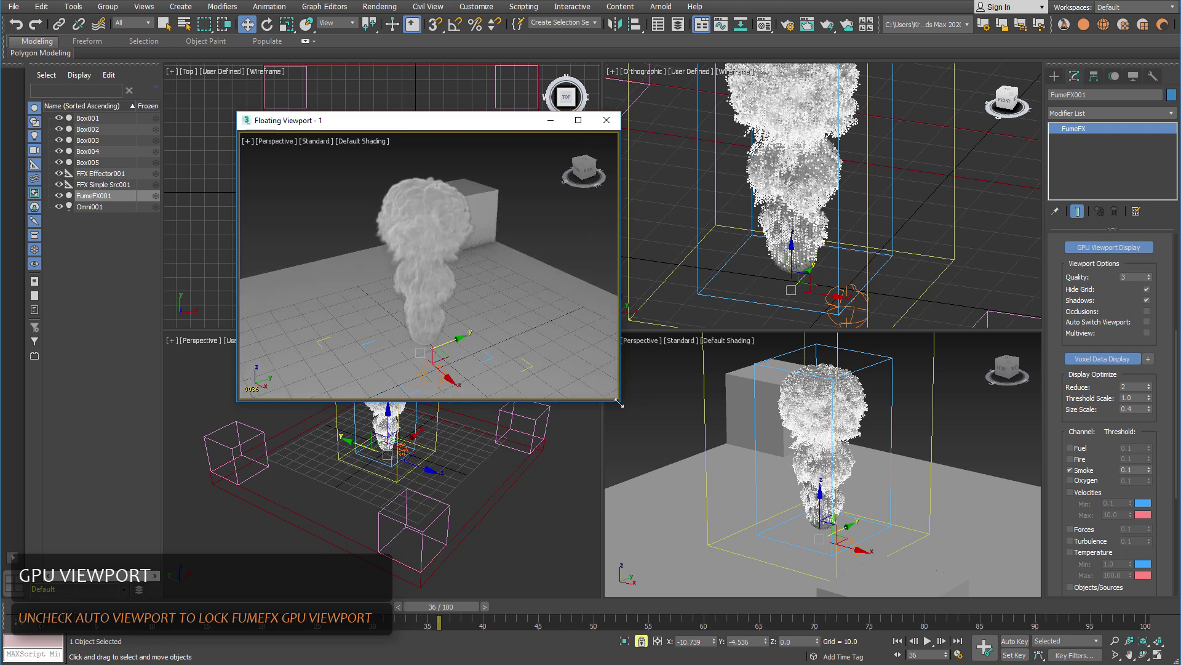
drag(620, 400, 737, 473)
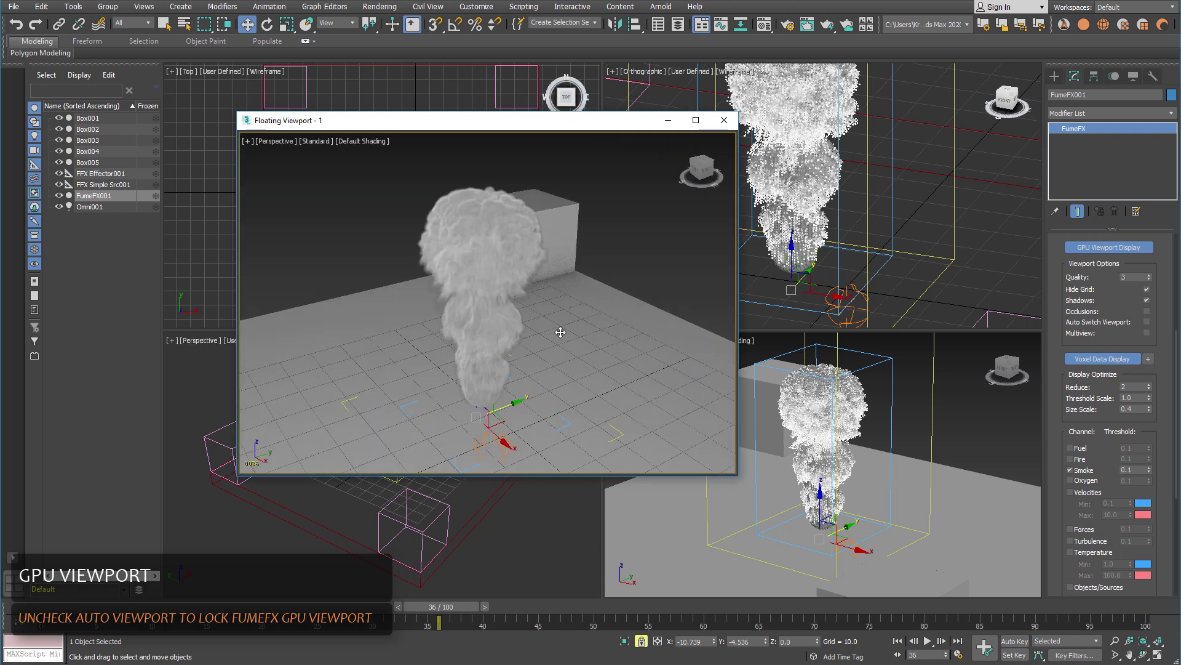
mouse_move(559, 330)
alt+middle_down()
mouse_move(548, 324)
mouse_move(687, 351)
mouse_move(507, 335)
mouse_move(539, 341)
alt+middle_up()
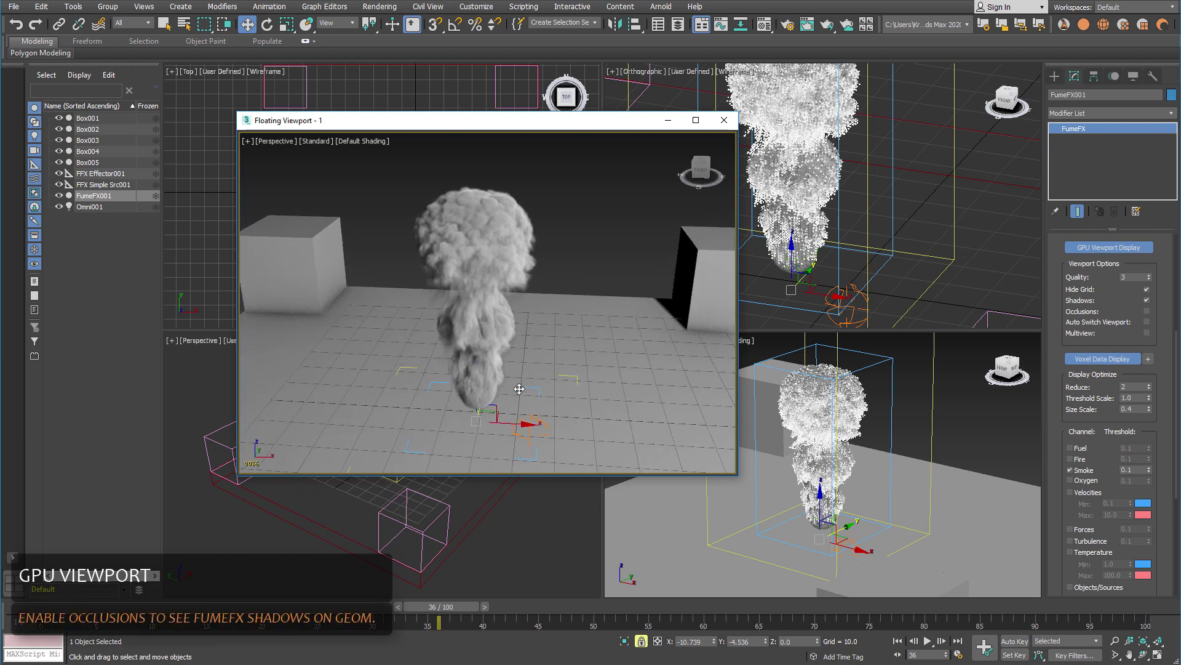
click(1147, 311)
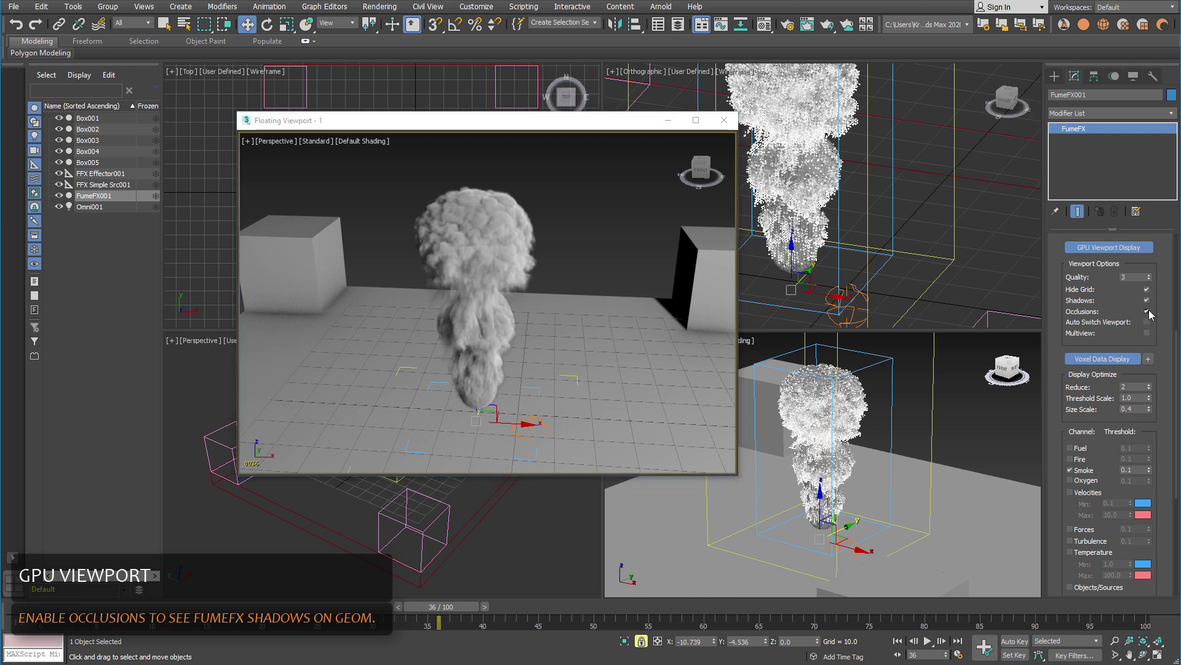
alt+middle_drag(629, 377, 608, 348)
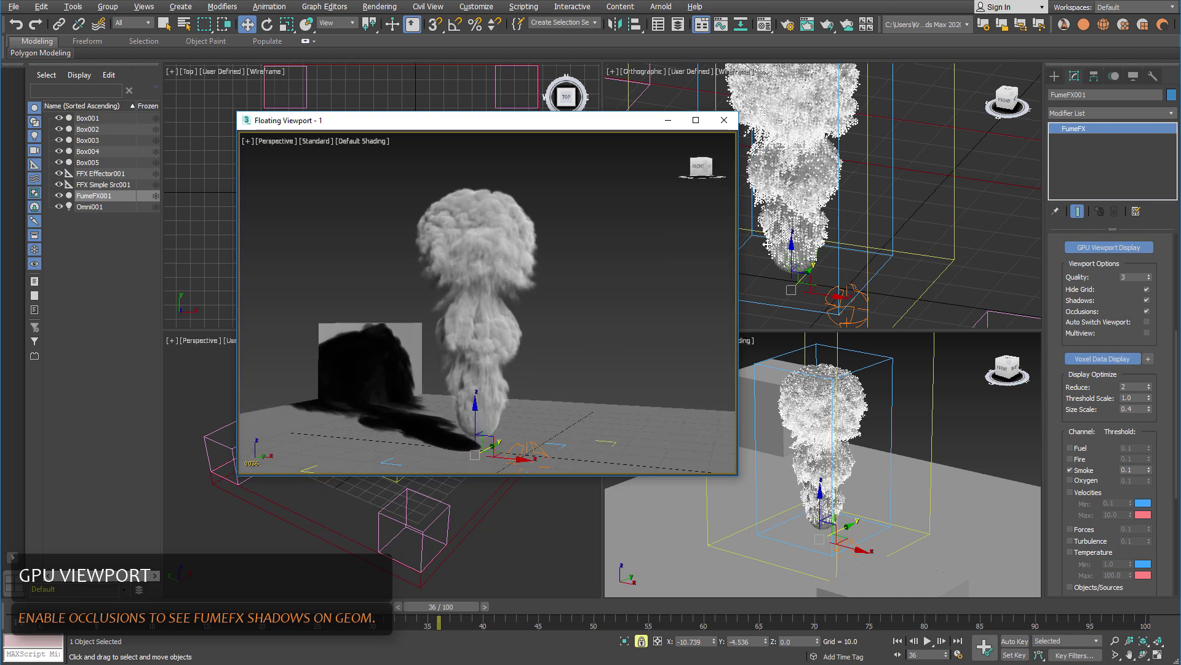
Close the floating viewport and re-enable Auto Switch Viewport to show the GPU display in the docked shaded perspective viewport.
click(725, 122)
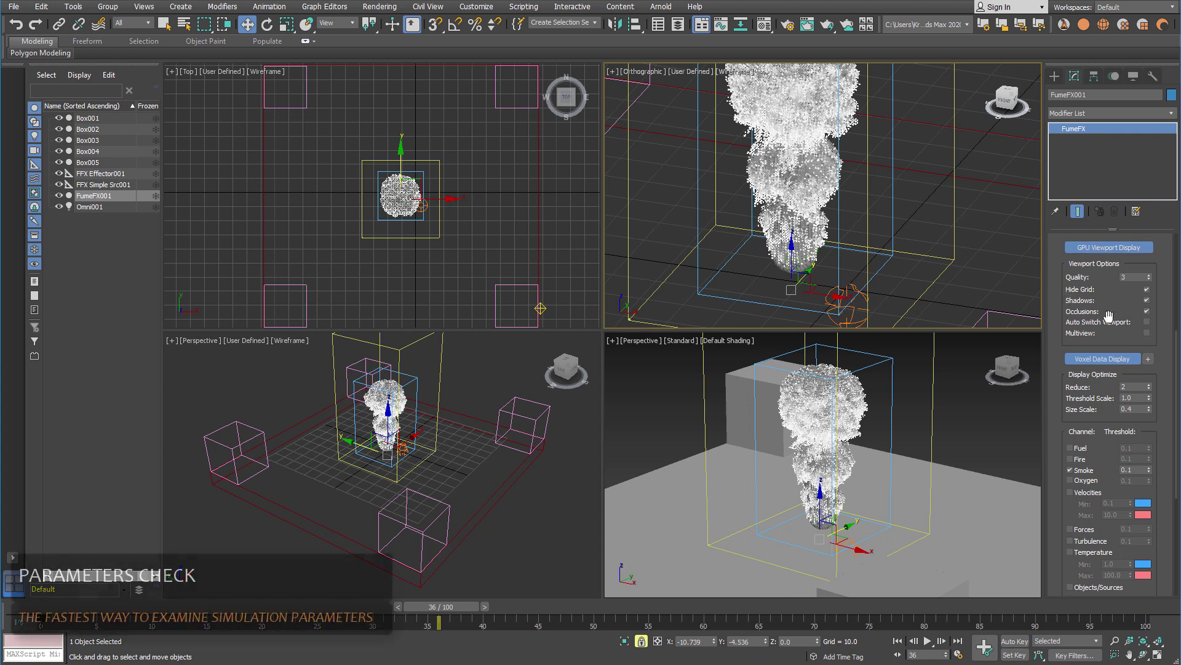
click(1146, 321)
click(923, 398)
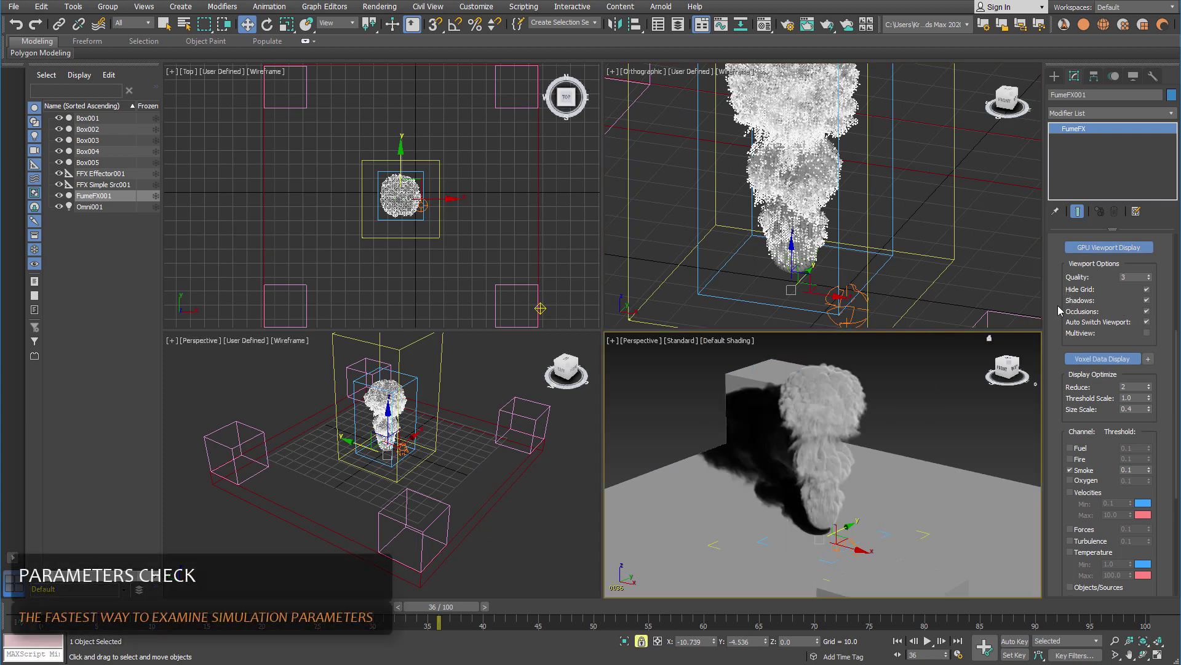
Open the FumeFX settings window and run the Parameter Check for the FumeFX grid.
scroll(1058, 305, up, 5)
click(1077, 263)
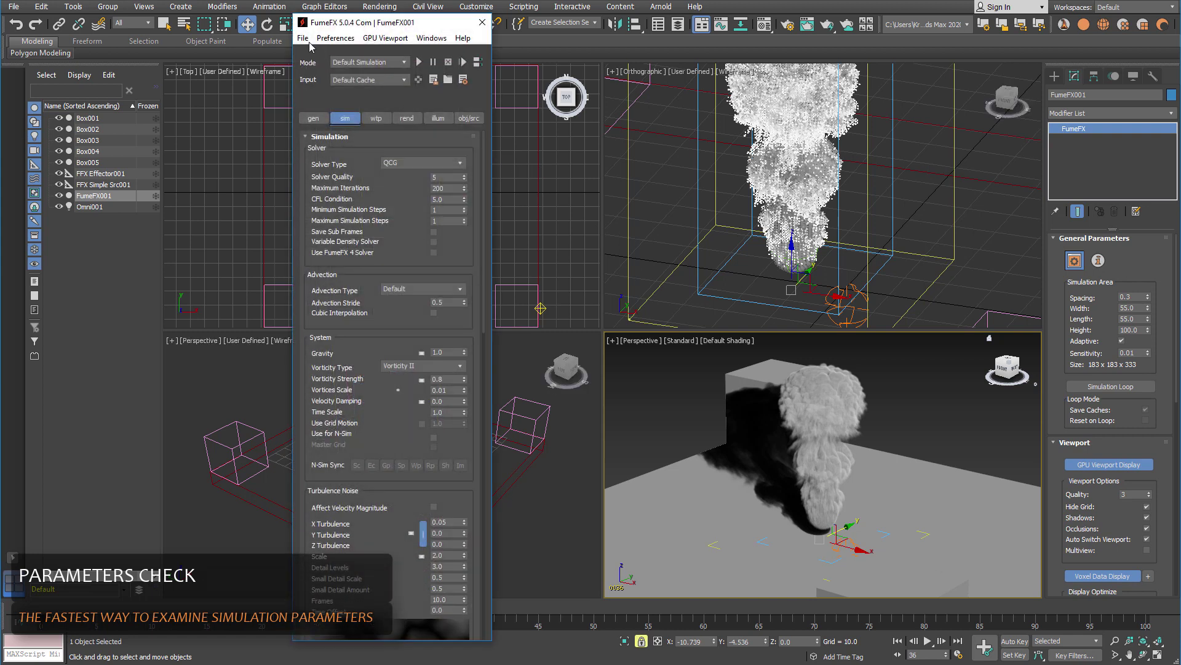
click(304, 38)
click(331, 147)
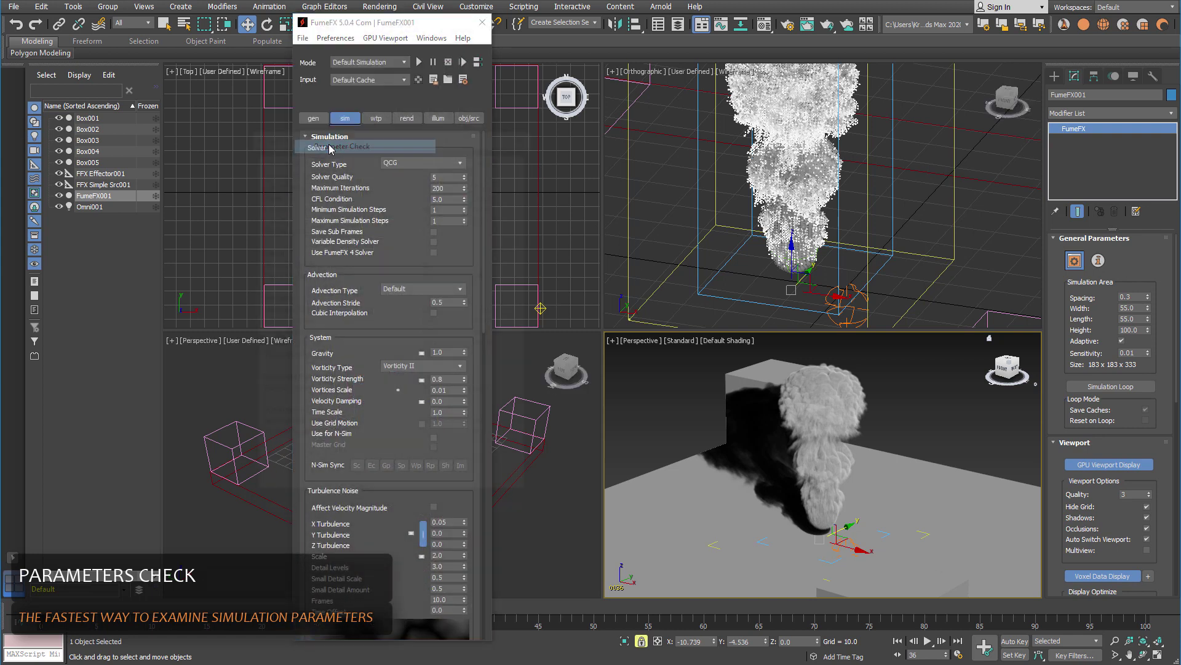
drag(343, 128, 542, 143)
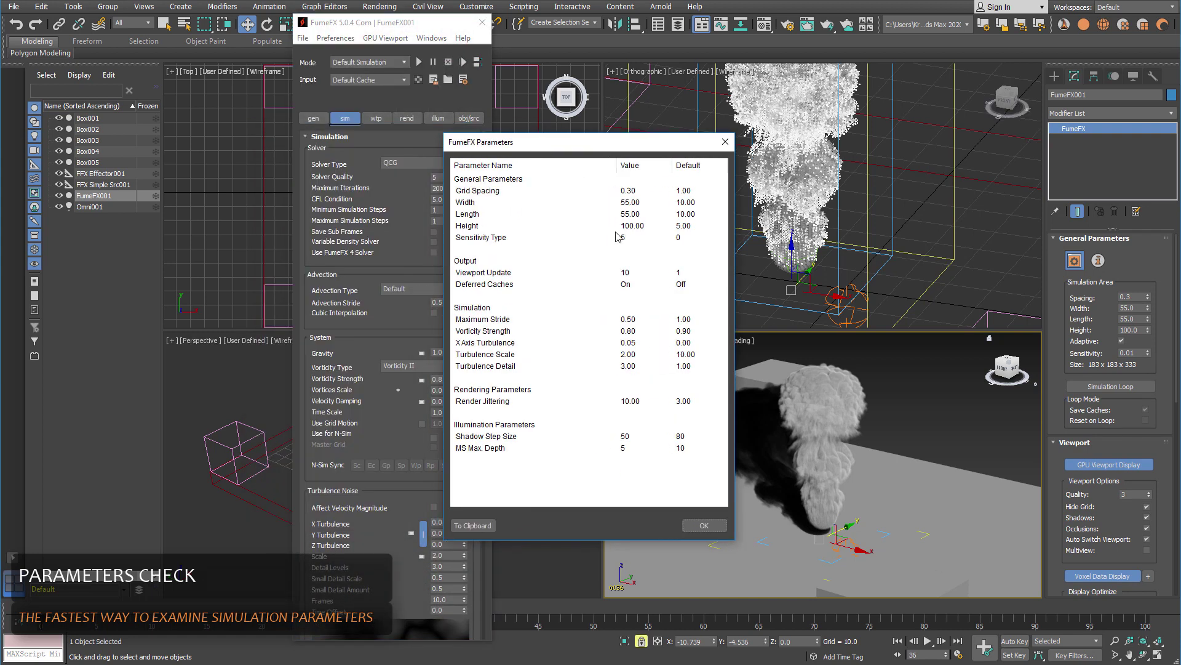
Examine the non-default parameters, comparing the current and default values of Grid Spacing, Maximum Stride, Vorticity Strength and X Axis Turbulence.
click(482, 191)
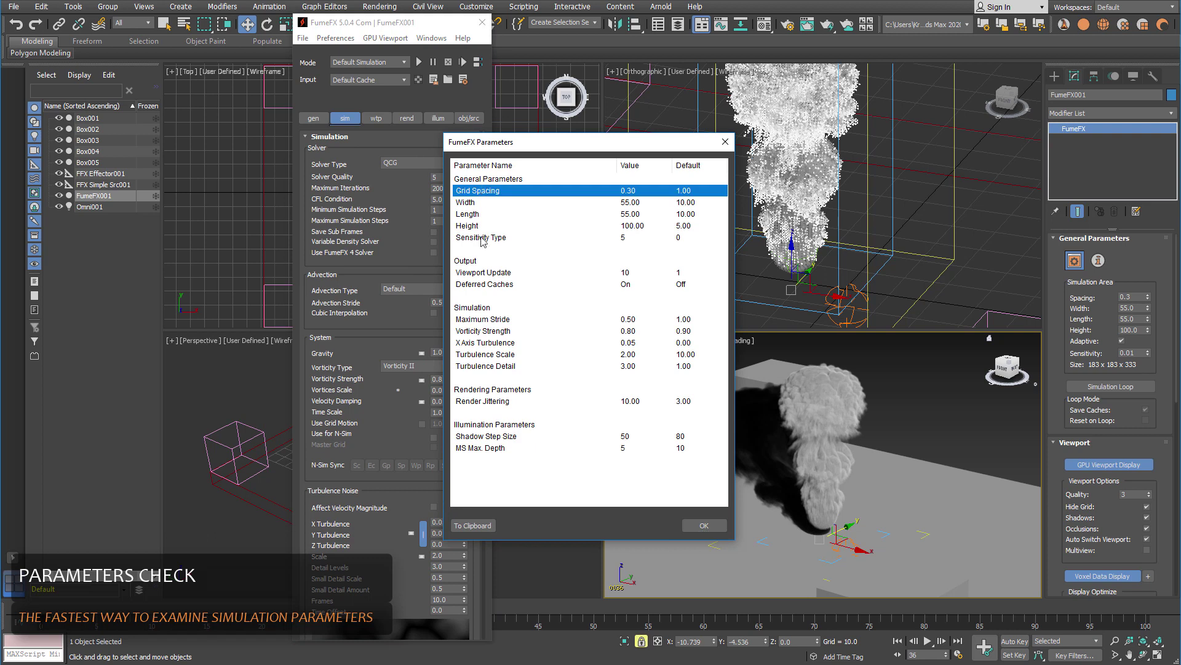
click(486, 310)
click(483, 321)
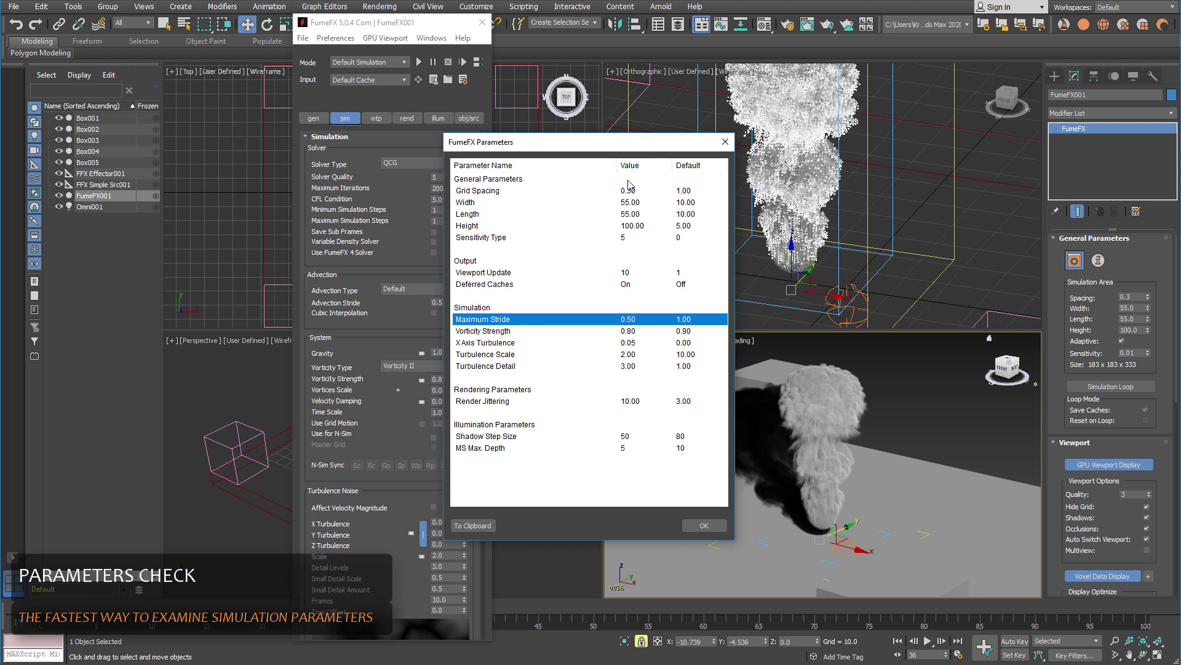
click(633, 333)
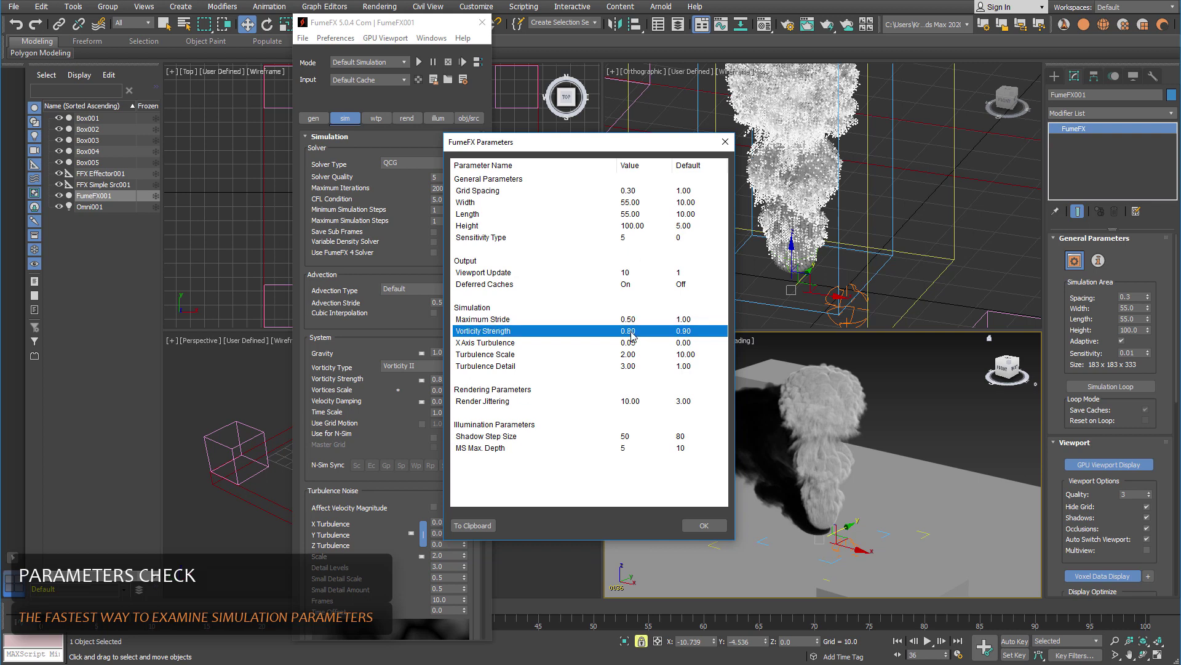
click(629, 341)
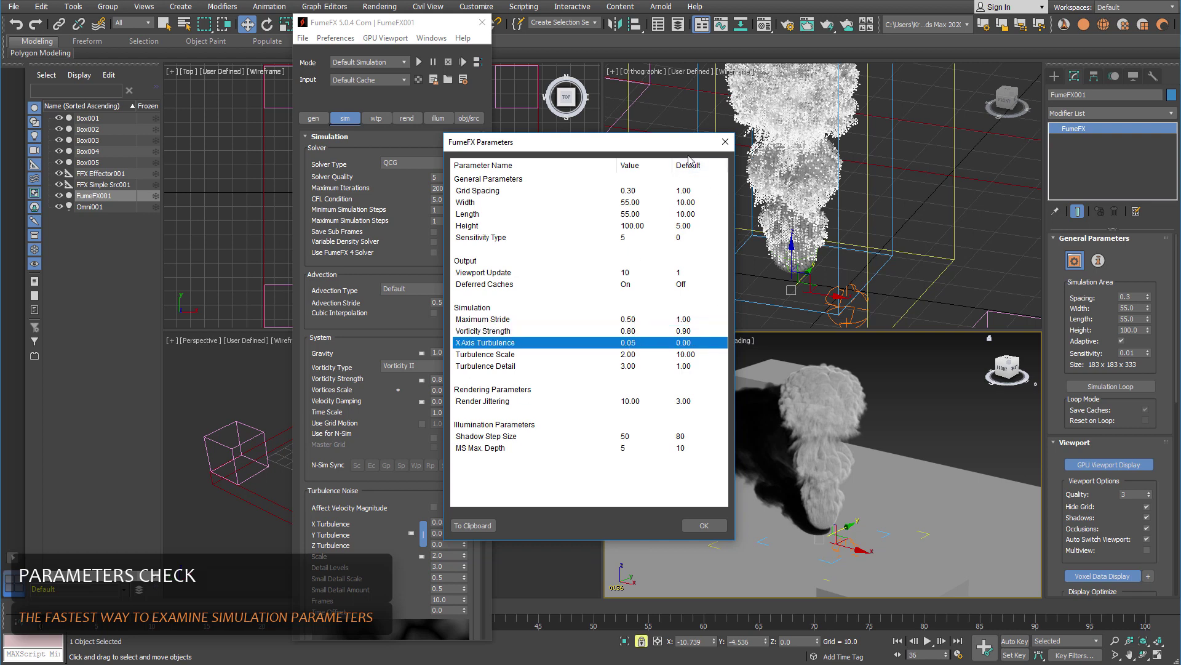
click(687, 320)
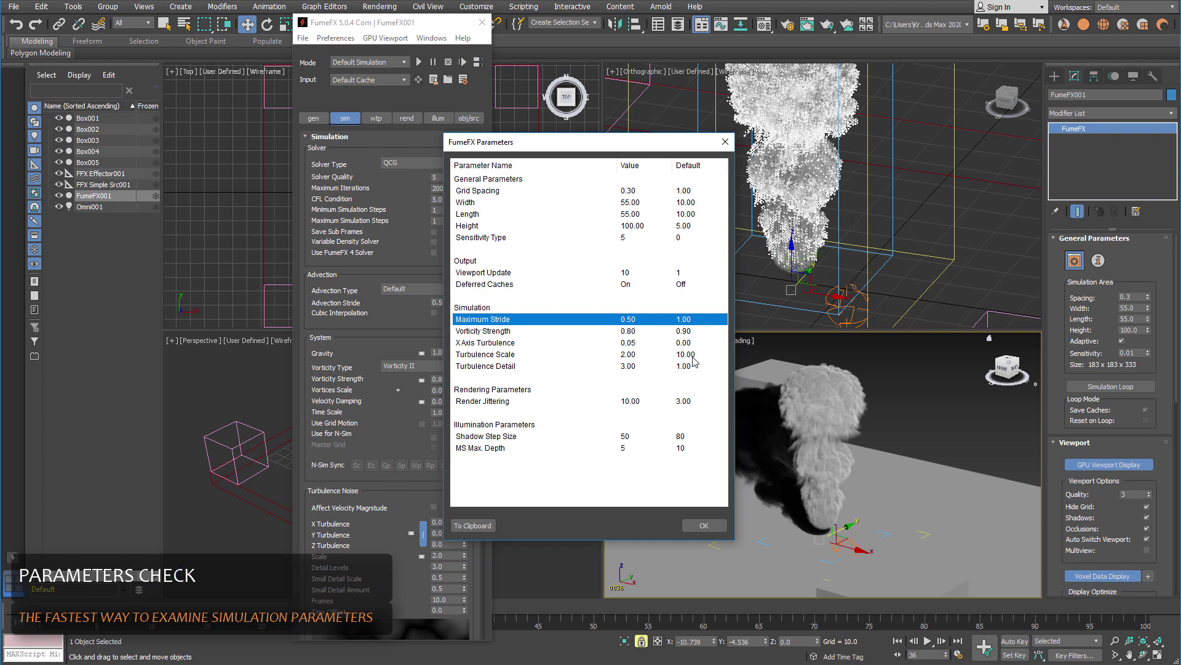
click(516, 379)
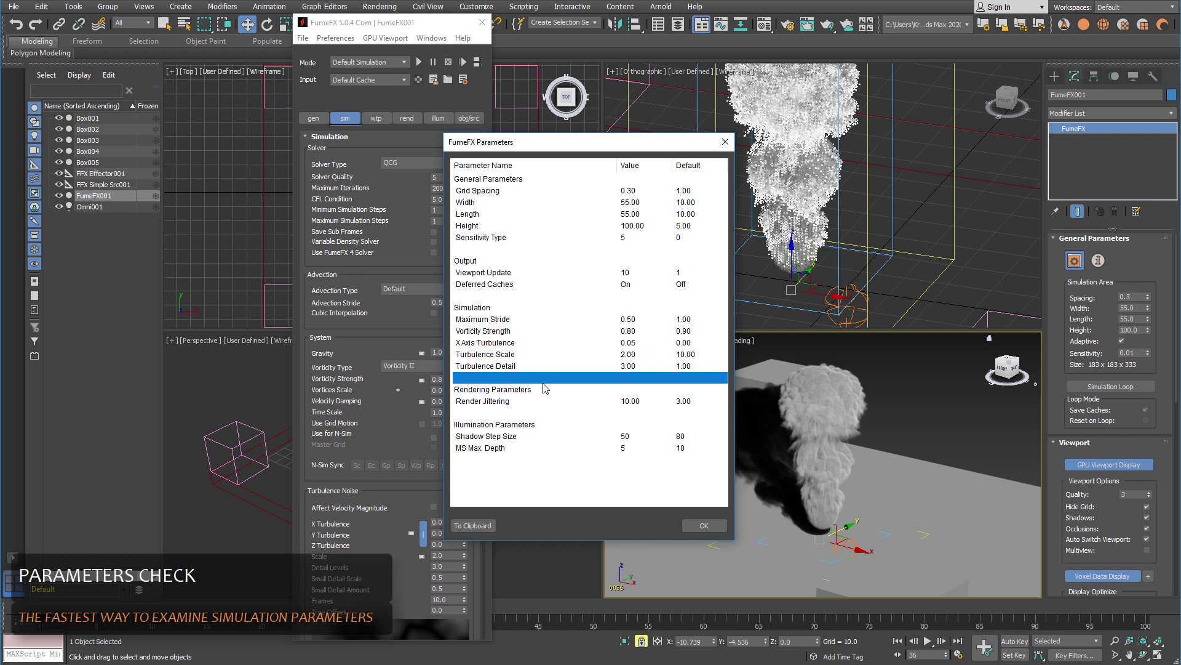
Copy the FumeFX parameter list to the clipboard and paste it into a blank Notepad document.
click(481, 528)
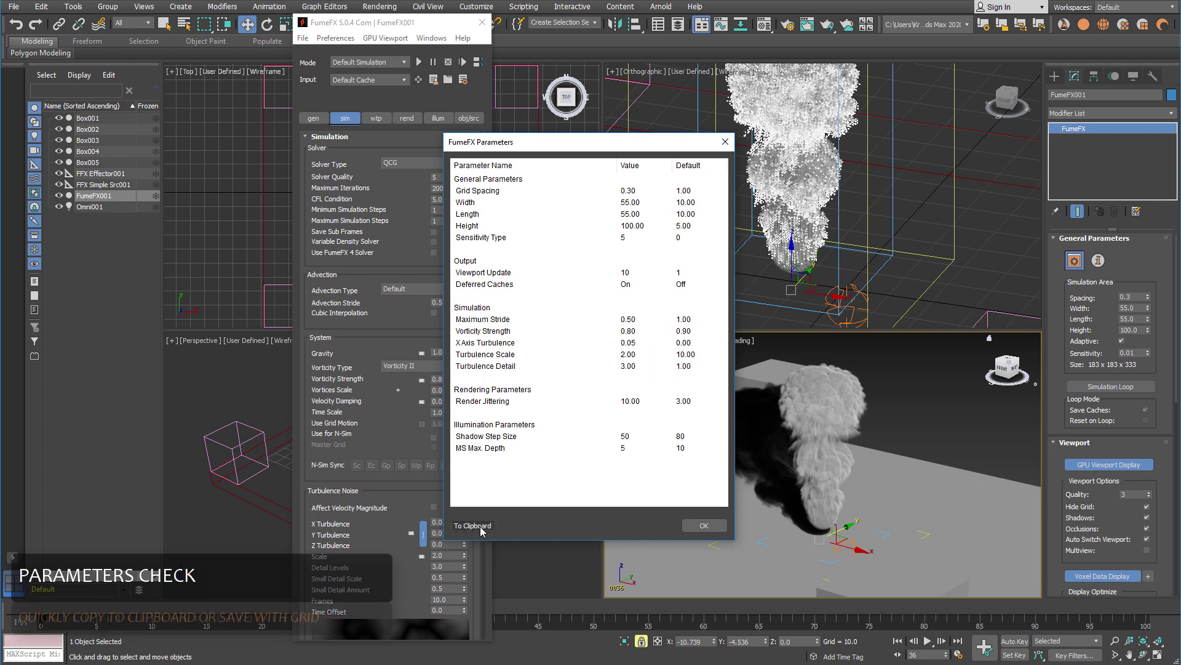
key(super)
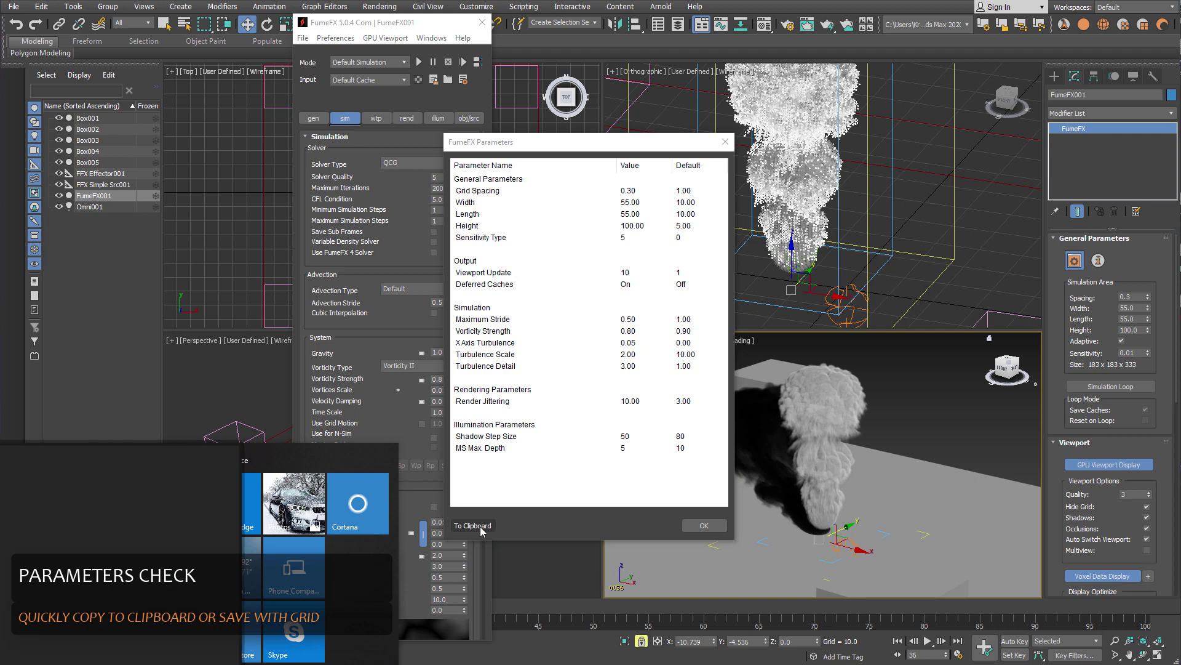
key(super)
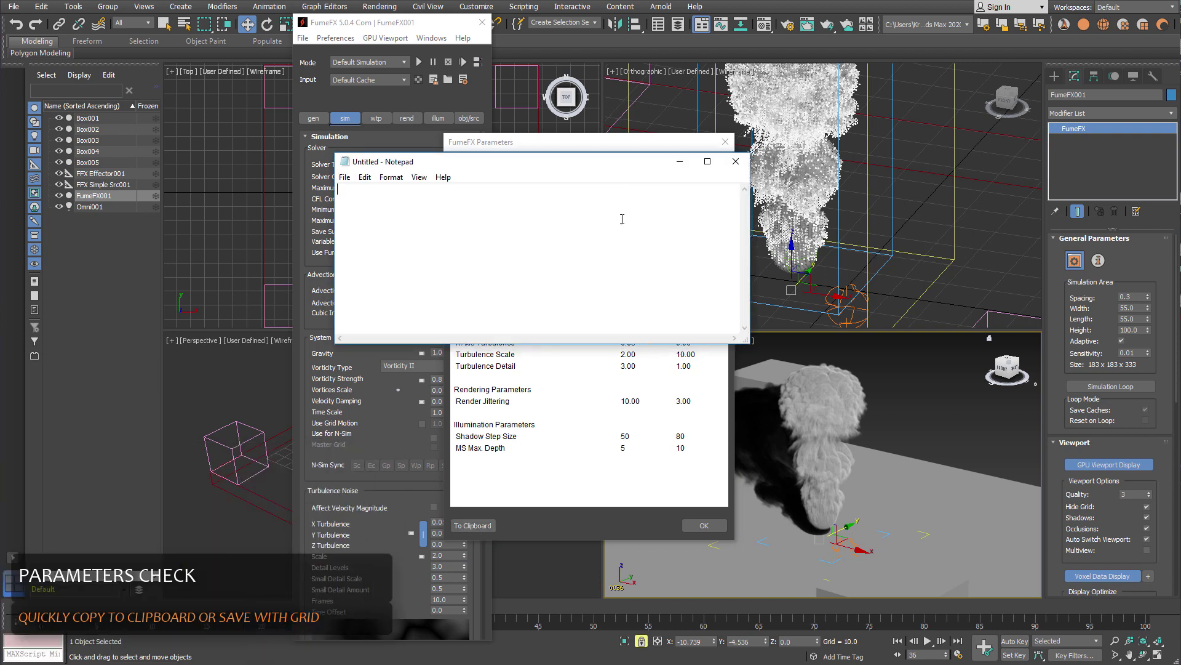
text(General Parameters  Grid Spacing			0.30  Width			55.00  Length			55.00  Height			100.00  Sensitivity Type			5  Output  Viewport Update			10  Deferred Caches			On  Simulation  Maximum Stride			0.50  Vorticity Strength			0.80  X Axis Turbulence			0.05  Turbulence Scale			2.00  Turbulence Detail			3.00  Rendering Parameters  Render Jittering			10.00  Illumination Parameters  Shadow Step Size			50  MS Max. Depth			5)
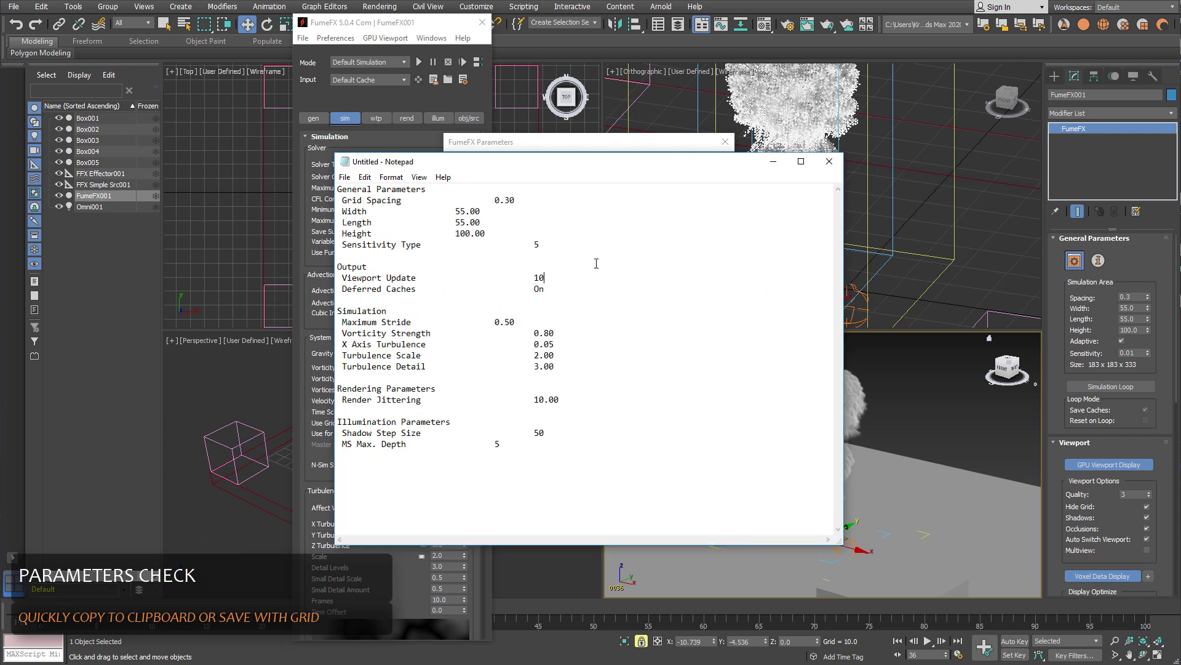
Close the Notepad document without saving it and return to the FumeFX Parameters list.
click(829, 161)
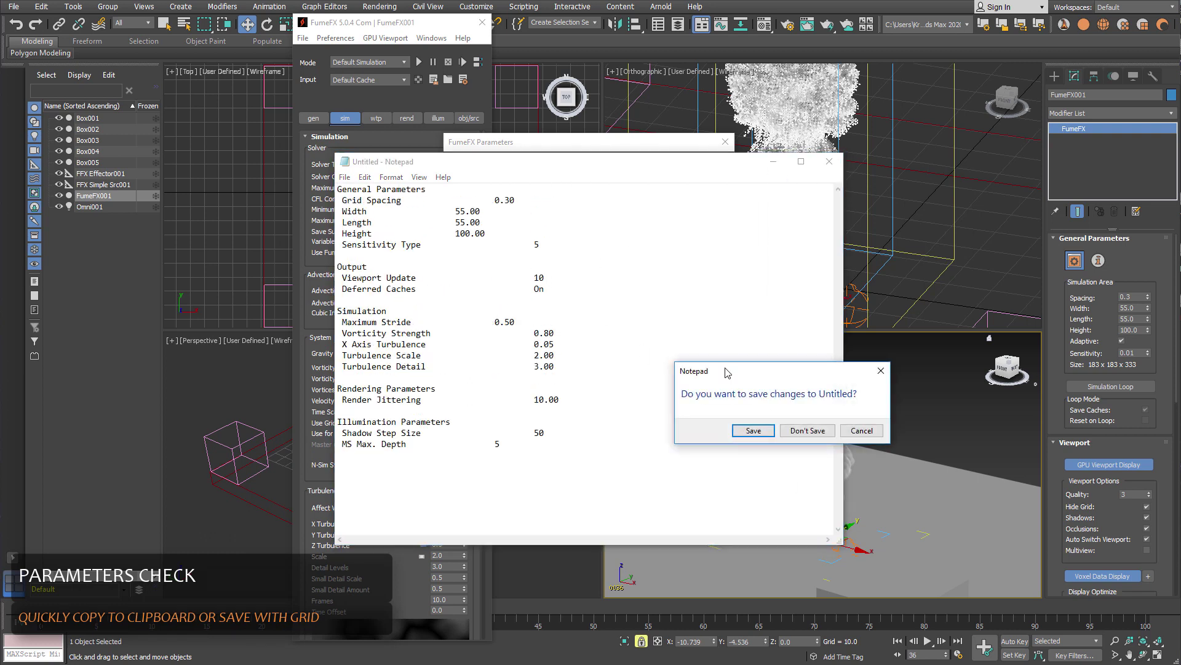
click(804, 441)
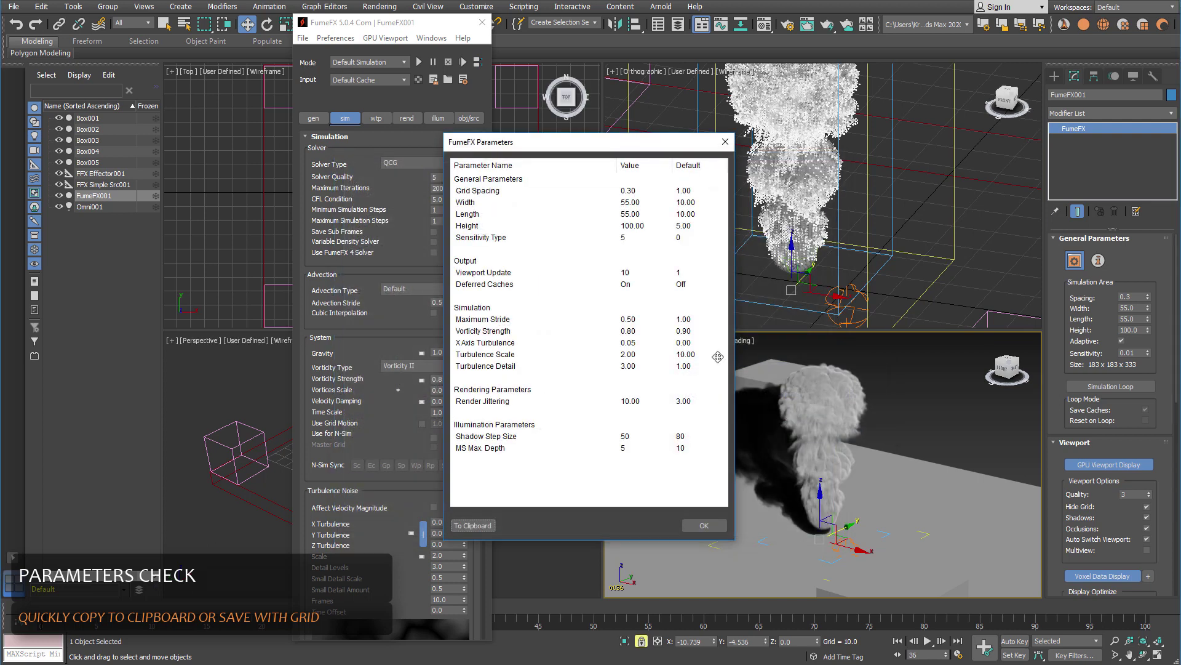
Close the parameter list and replace the FumeFX grid's Description text with the copied parameter list.
click(704, 525)
click(303, 38)
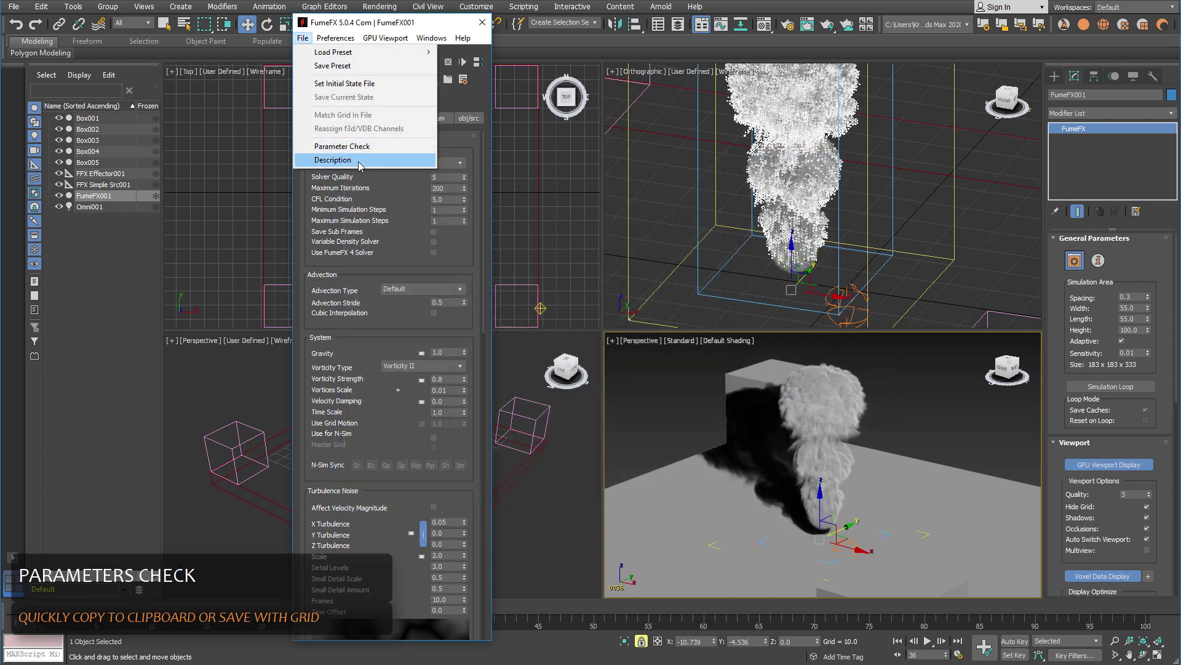
click(332, 159)
drag(391, 196, 639, 231)
key(ctrl+a)
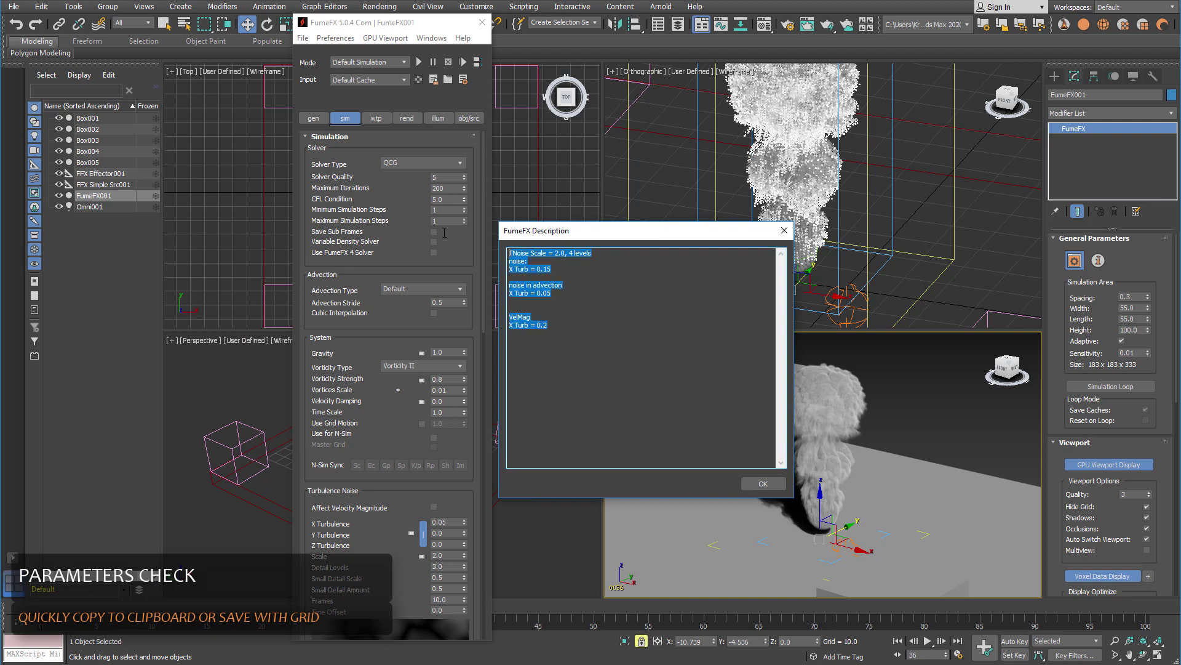
key(Delete)
text(General Parameters  Grid Spacing	0.30  Width	55.00  Length	55.00  Height	100.00  Sensitivity Type	5  Output  Viewport Update	10  Deferred Caches	On  Simulation  Maximum Stride	0.50  Vorticity Strength	0.80  X Axis Turbulence	0.05  Turbulence Scale	2.00  Turbulence Detail	3.00  Rendering Parameters  Render Jittering	10.00  Illumination Parameters  Shadow Step Size	50  MS Max. Depth	5)
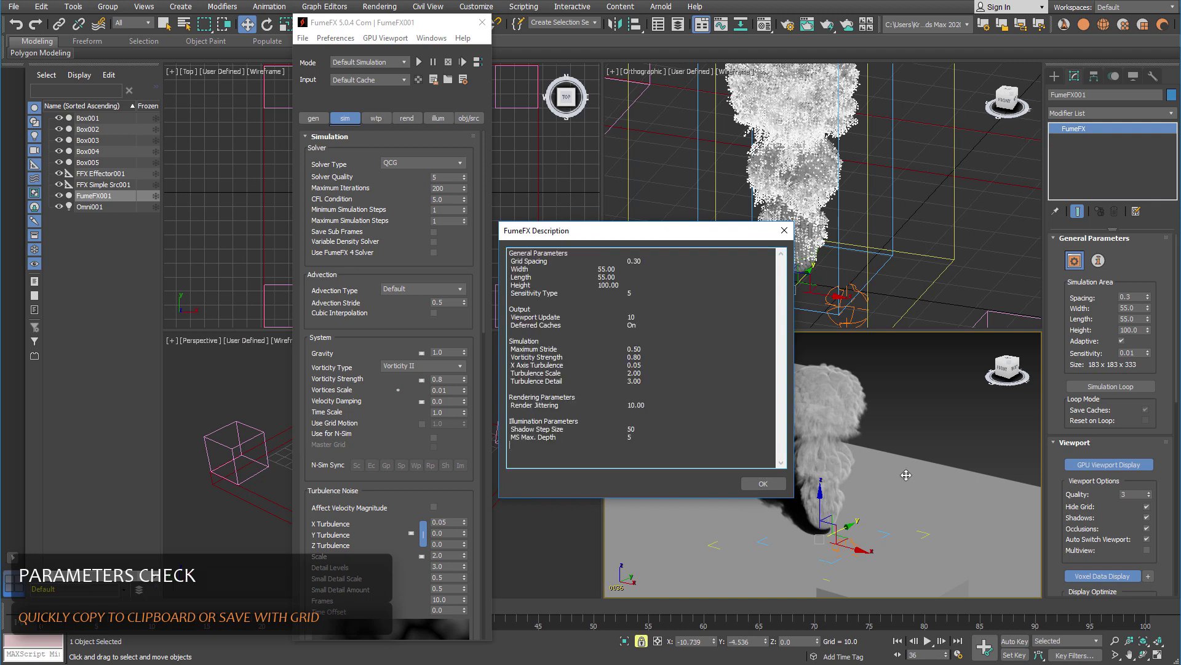
click(763, 484)
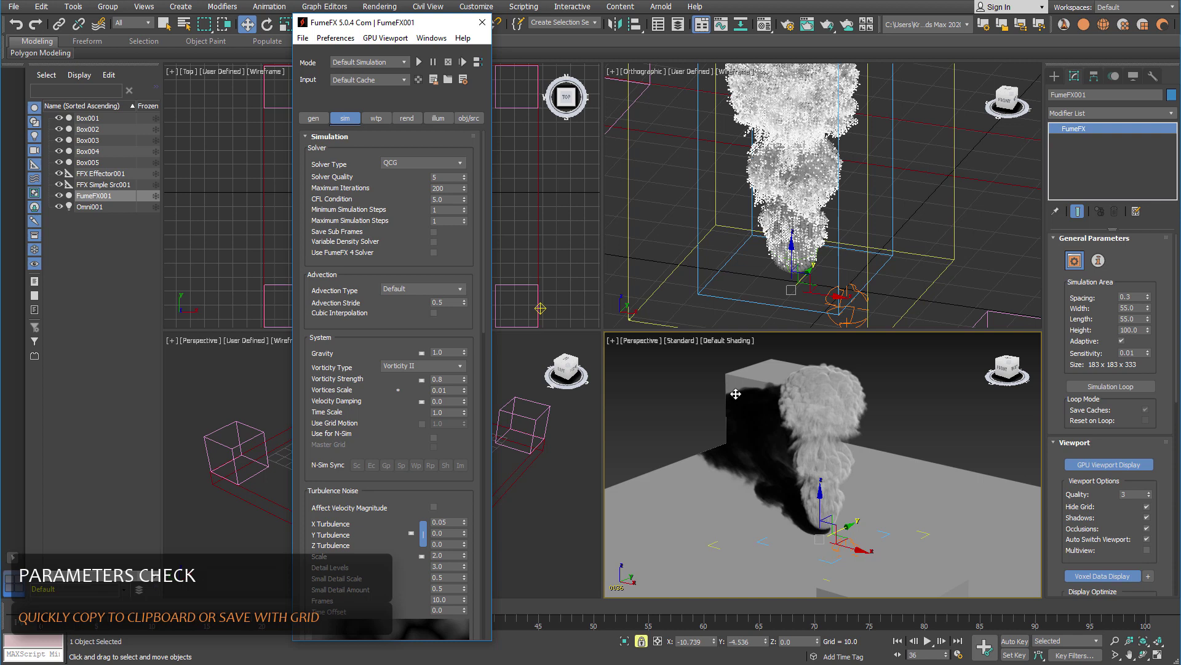
Run the Parameter Check again, review the FumeFX parameter list and close it.
click(302, 38)
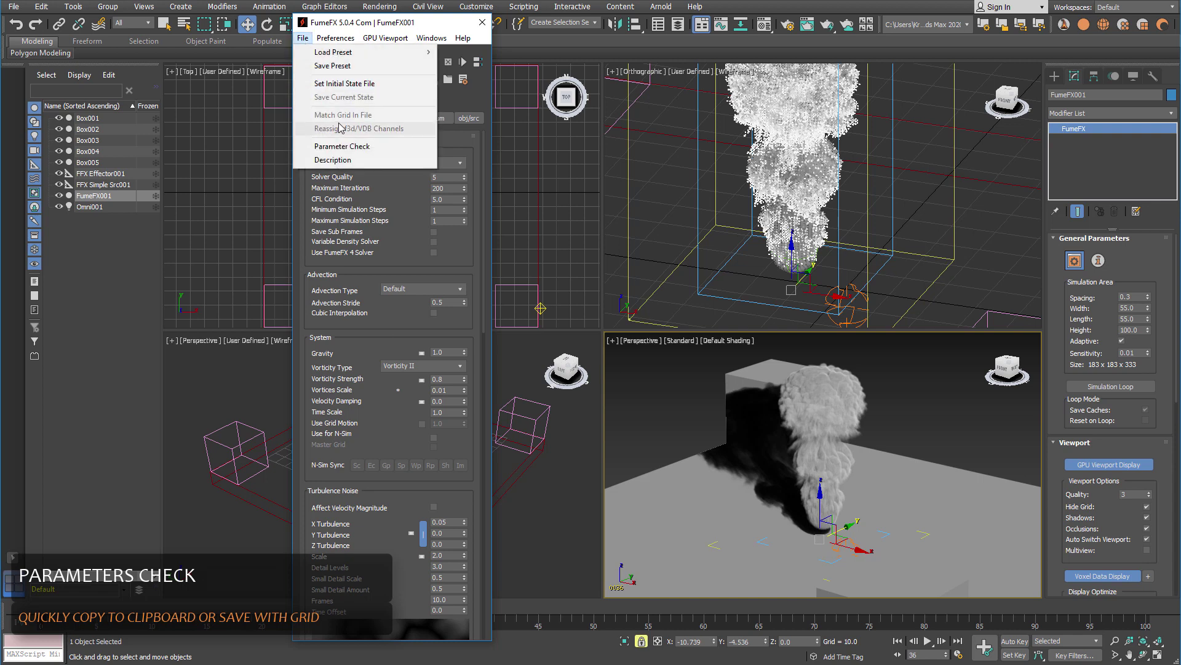
click(342, 147)
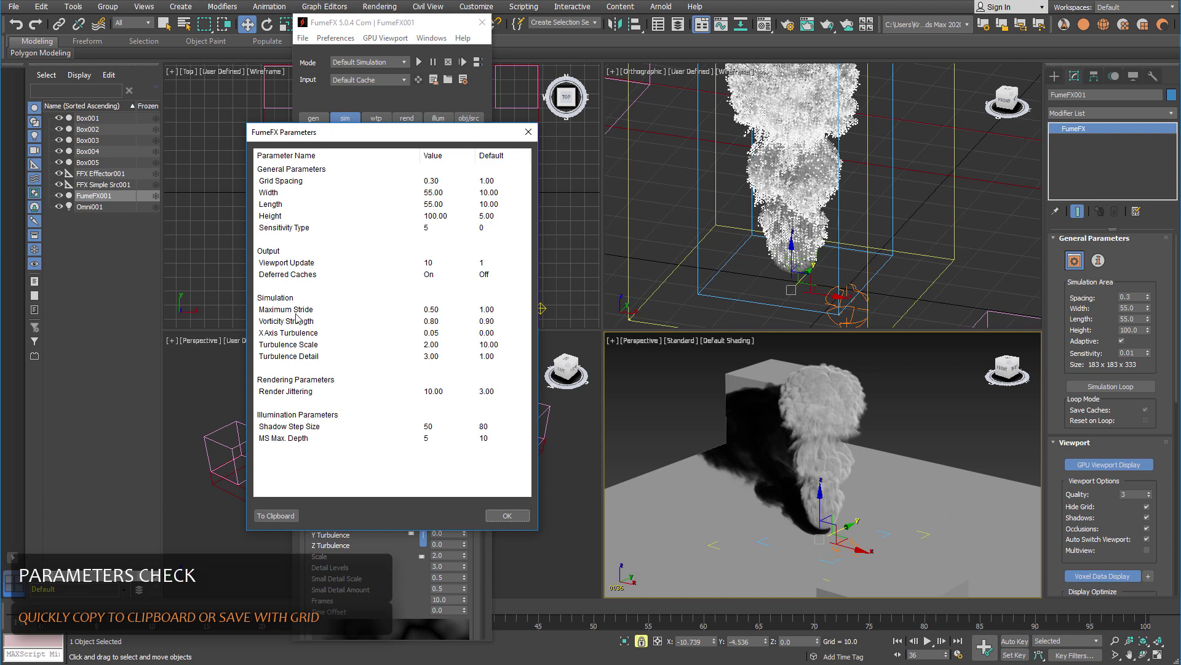
click(505, 515)
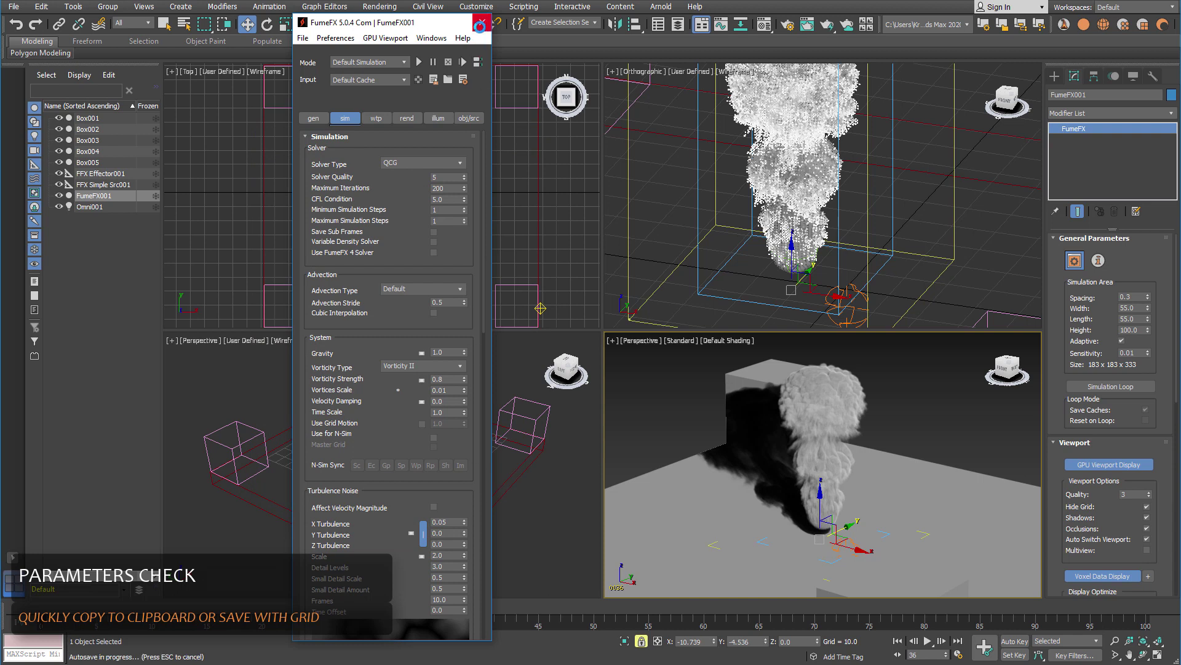
Examine the Solver, Advection, System and Turbulence Noise groups in the FumeFX Simulation rollout.
drag(392, 24, 633, 24)
scroll(609, 160, down, 1)
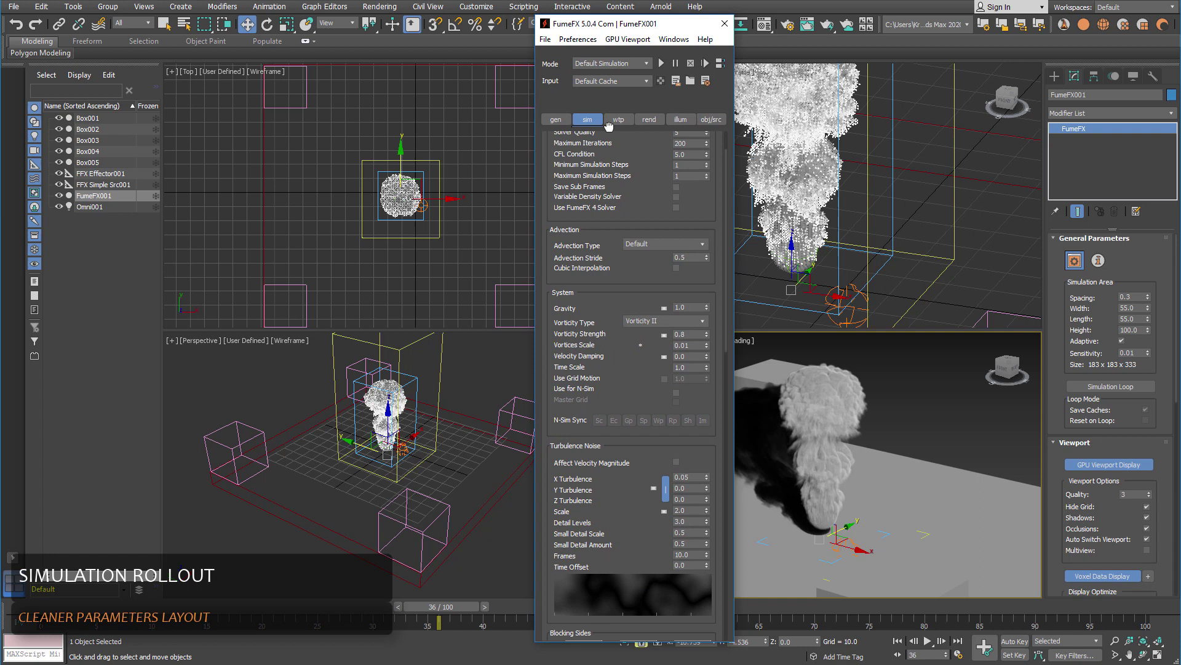
scroll(619, 203, down, 1)
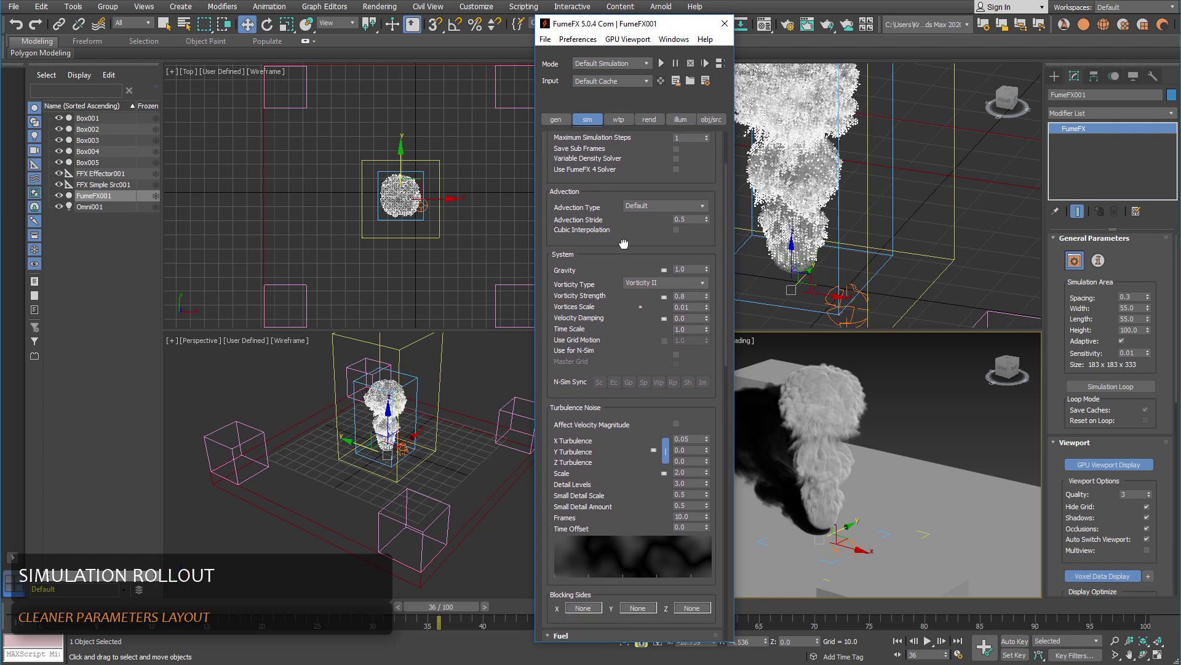
scroll(623, 244, up, 2)
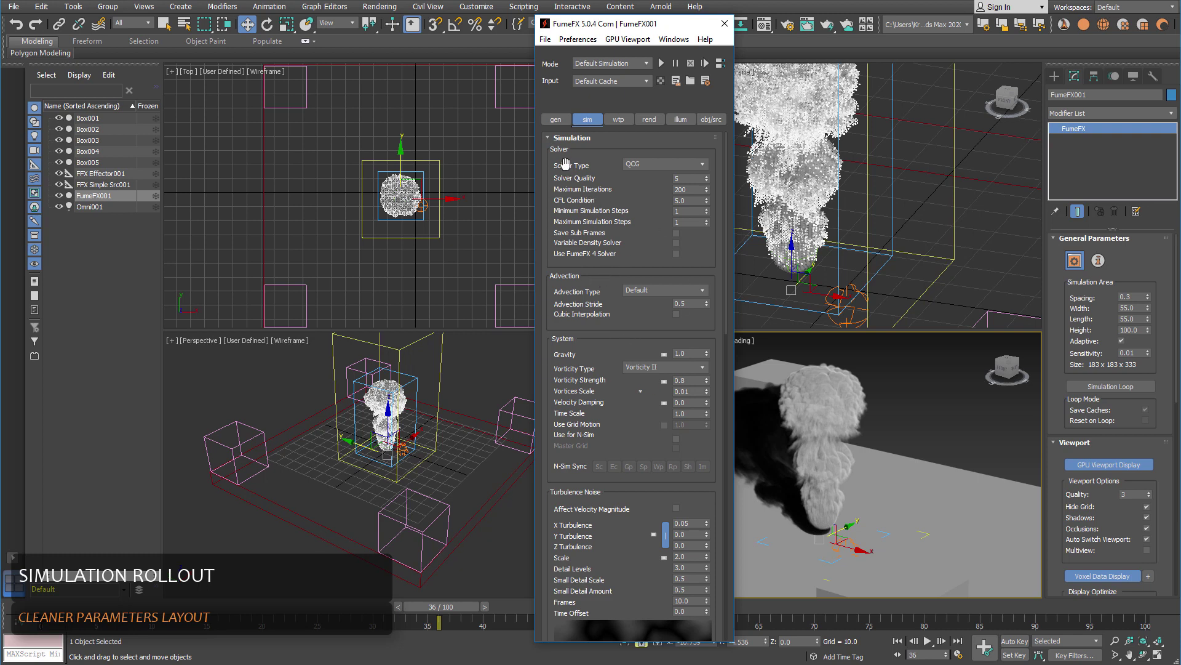
scroll(588, 311, down, 1)
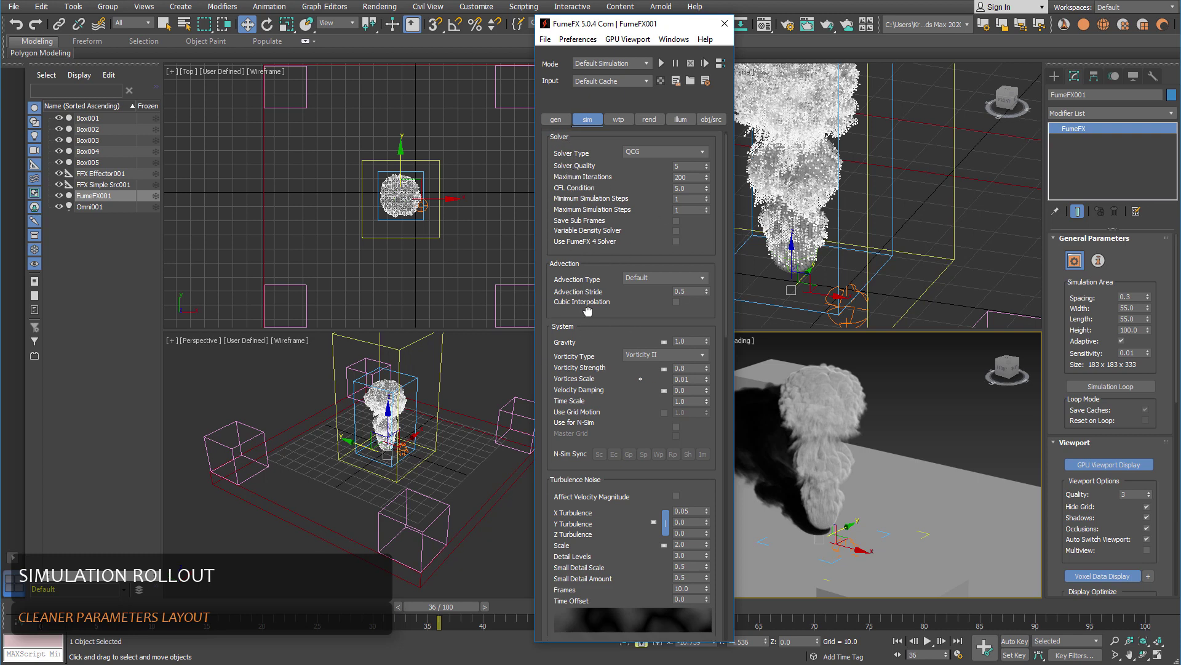
scroll(588, 311, down, 5)
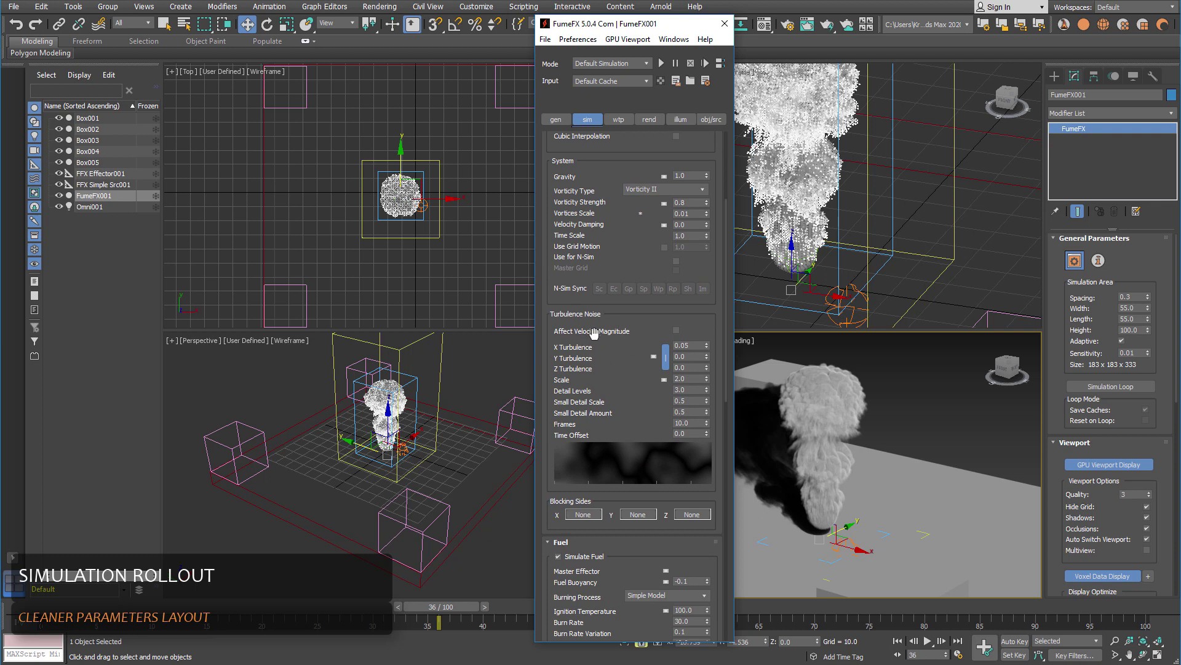
Enable Affect Velocity Magnitude for the turbulence noise, and disable it again.
scroll(588, 342, up, 1)
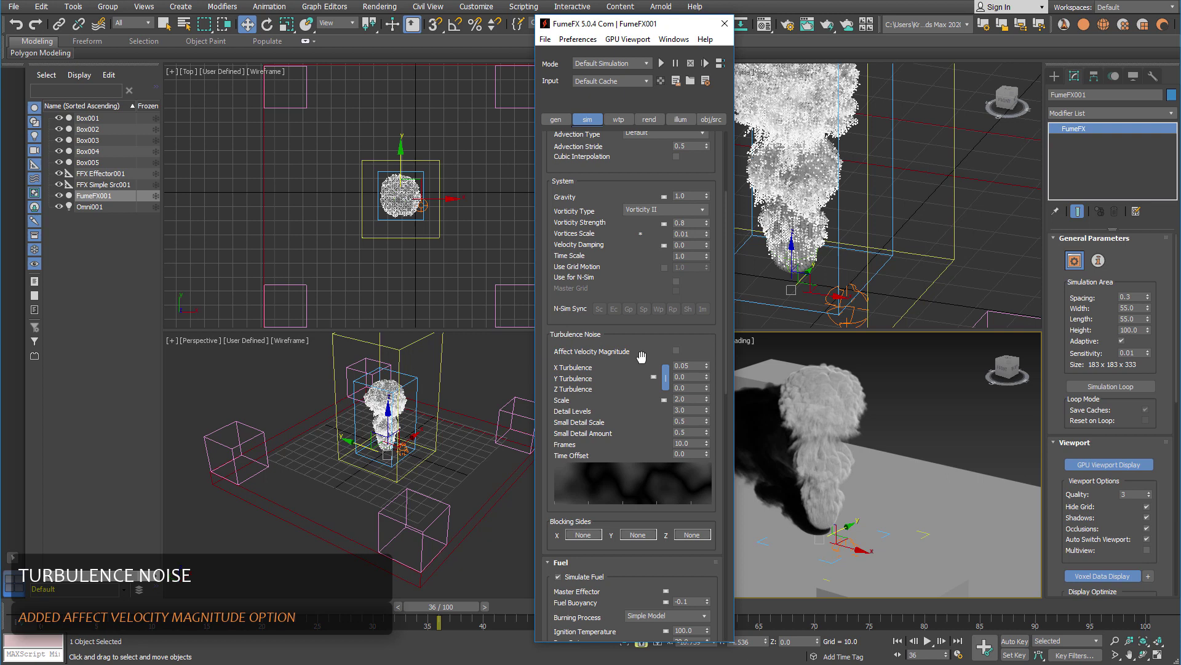
click(677, 351)
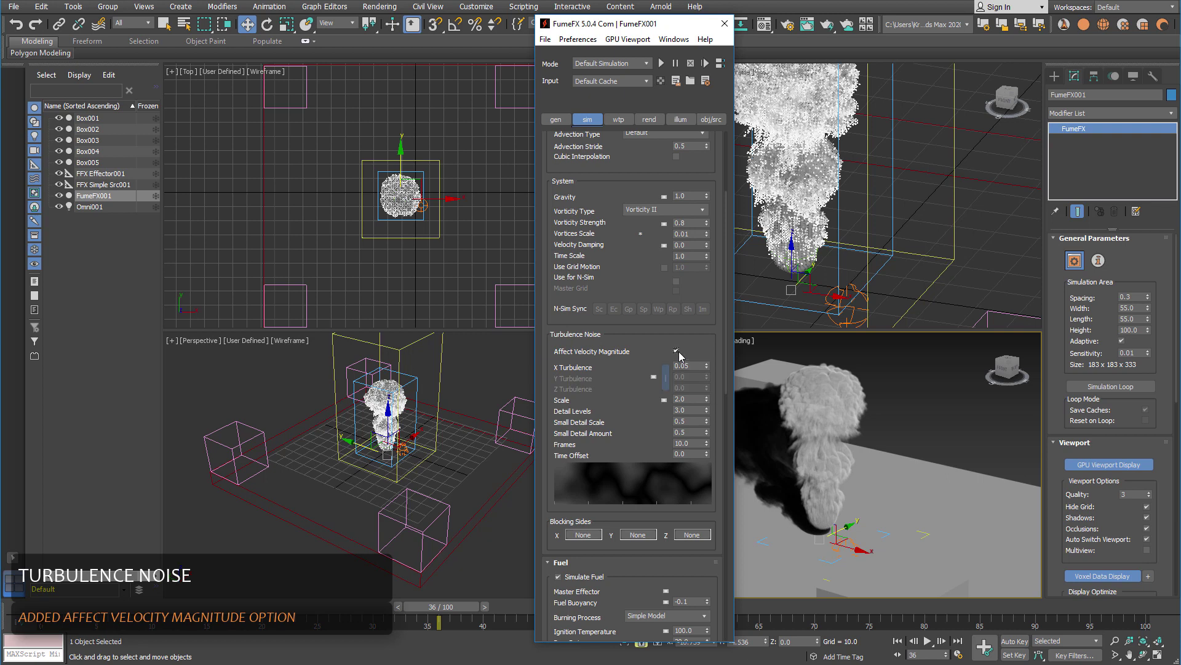
click(676, 351)
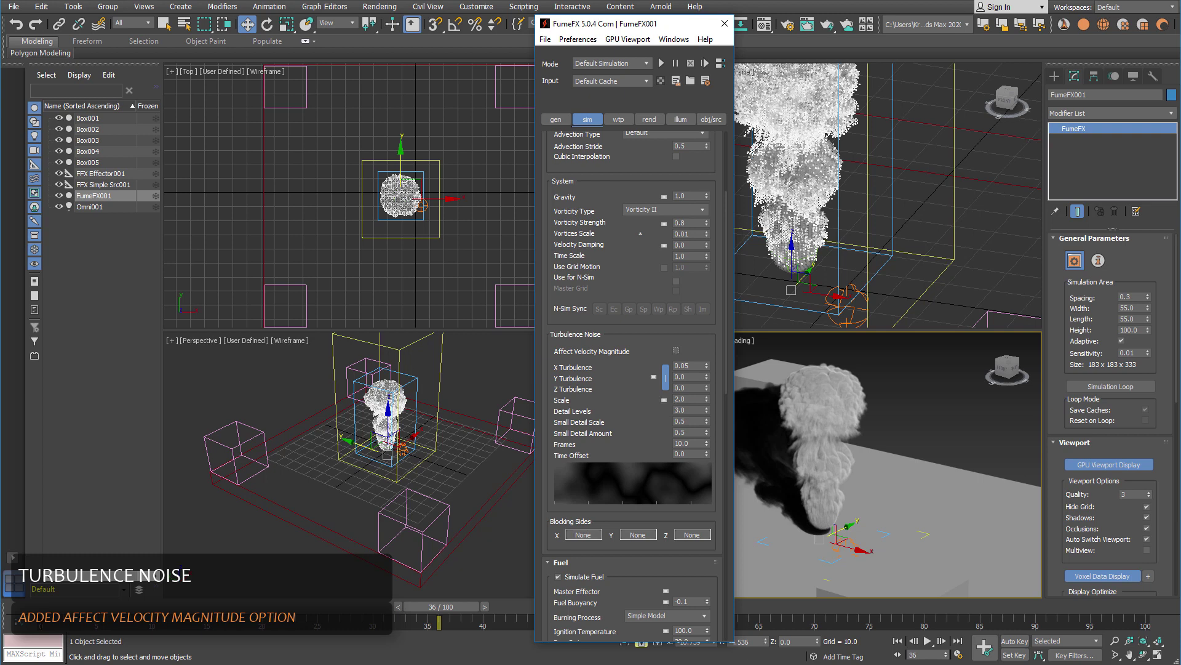
Switch to VLC and play velMag.mp4 to compare smoke without turbulence and with velocity magnitude enabled and disabled, and return to 3ds Max.
key(alt+Tab)
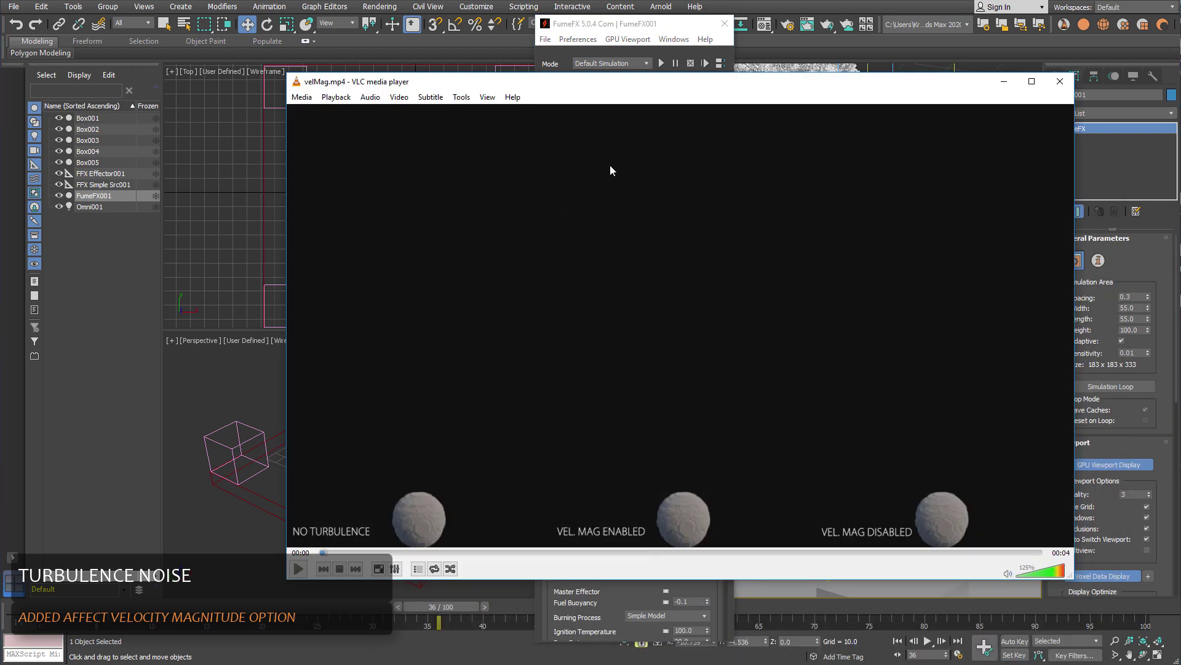
click(299, 569)
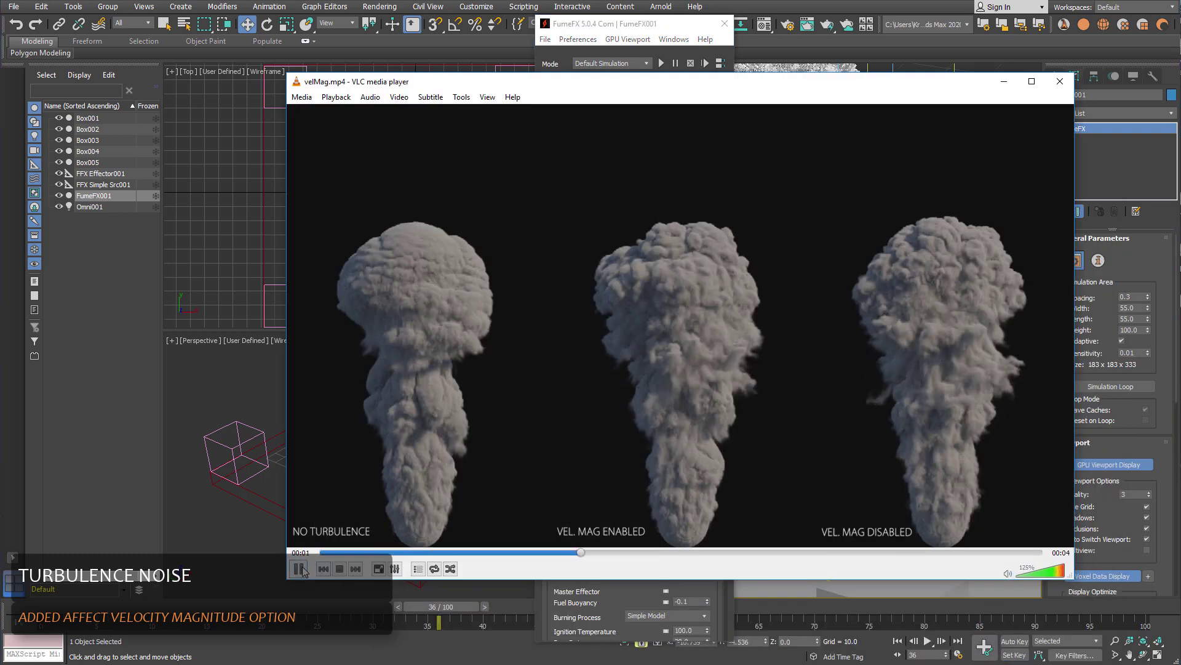
click(302, 569)
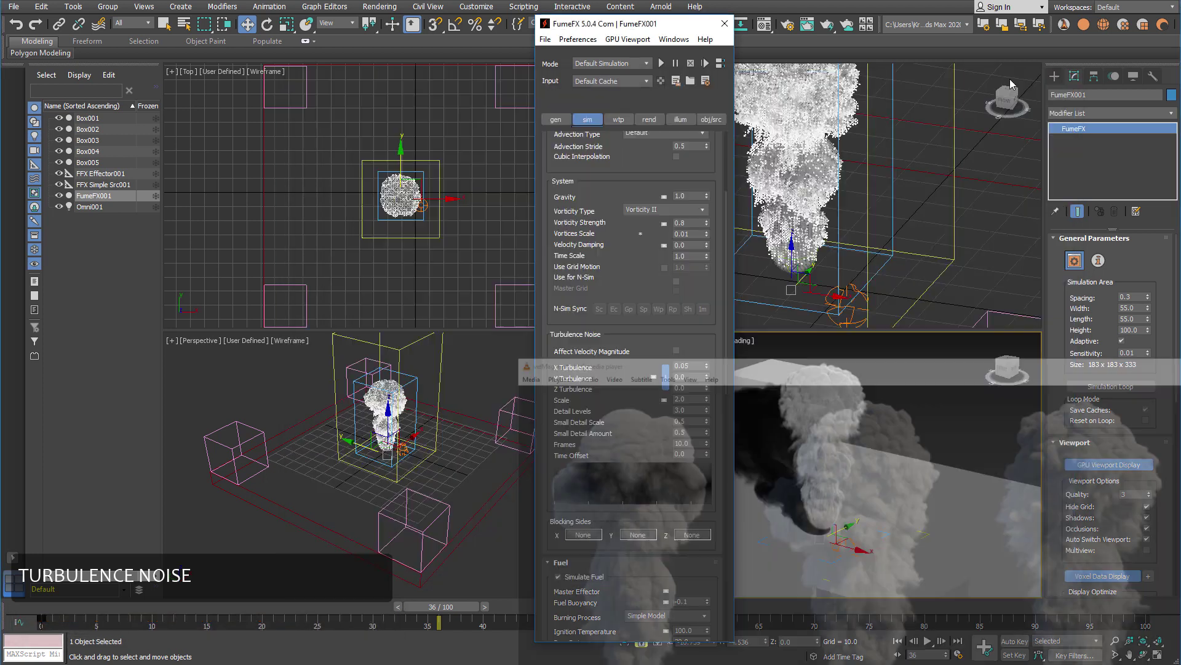
click(1004, 82)
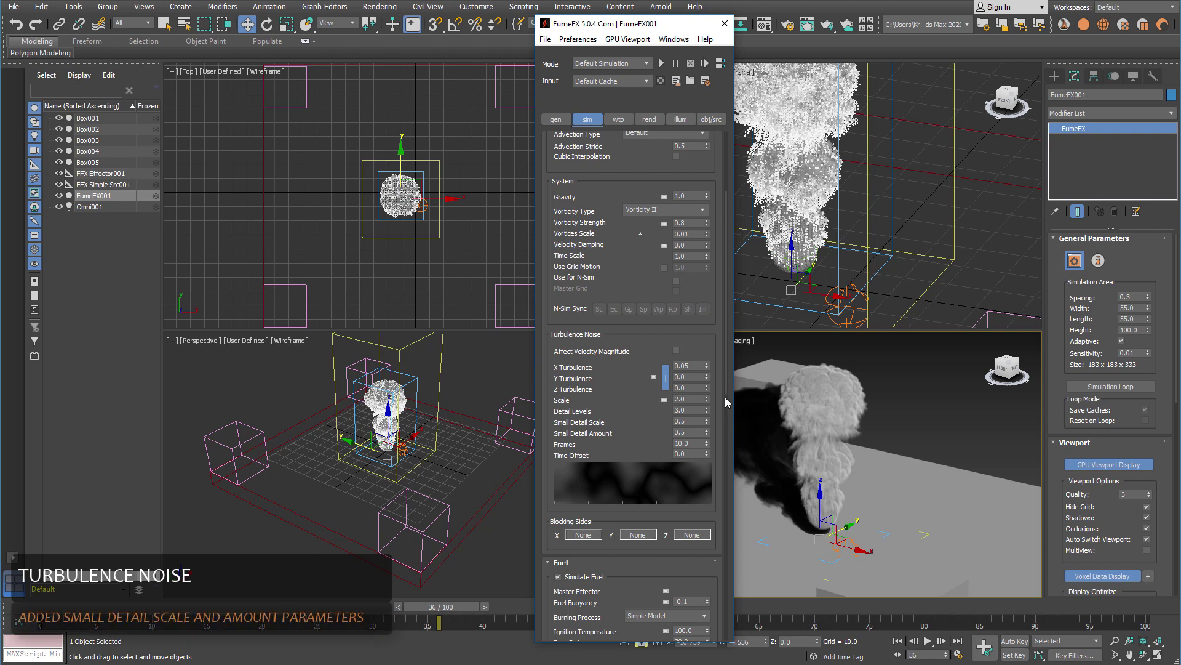
Read the Small Detail Scale and Amount descriptions, and try turbulence noise Detail Levels of 2 and 4.
drag(653, 427, 653, 394)
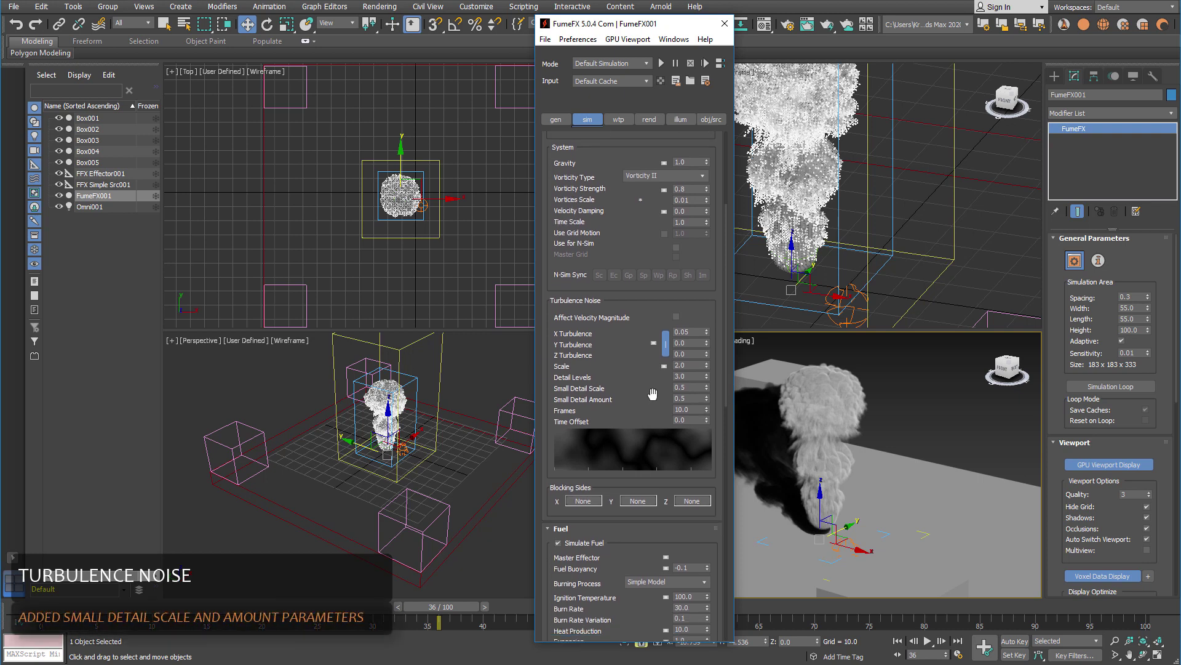
mouse_move(690, 386)
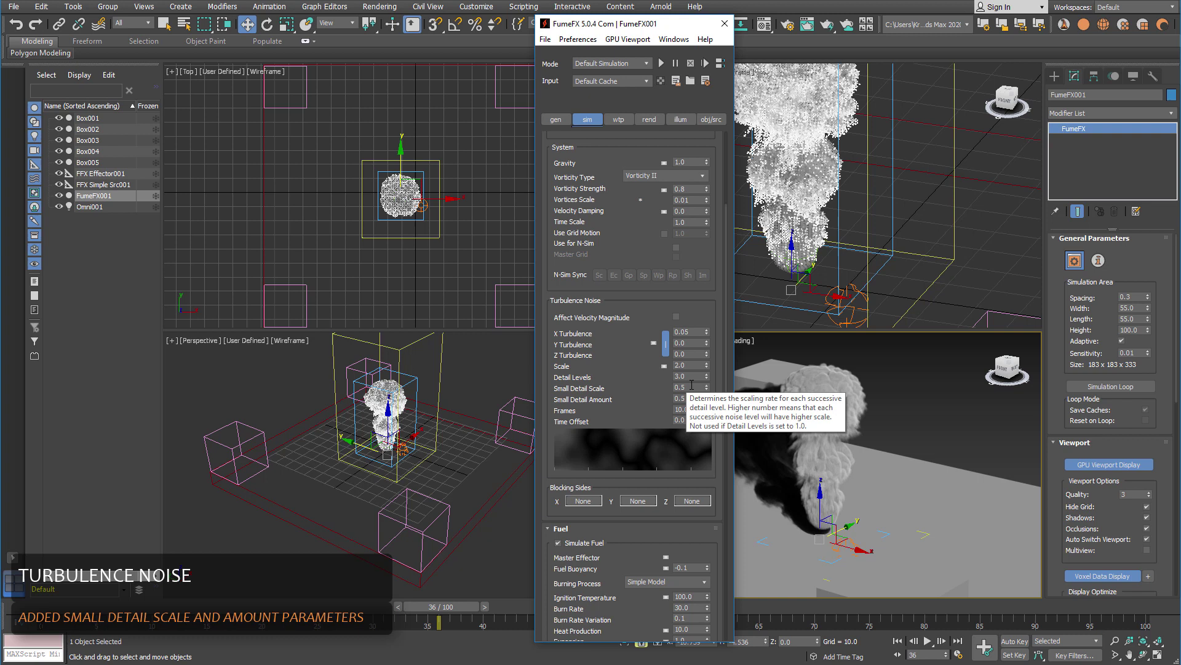
click(695, 399)
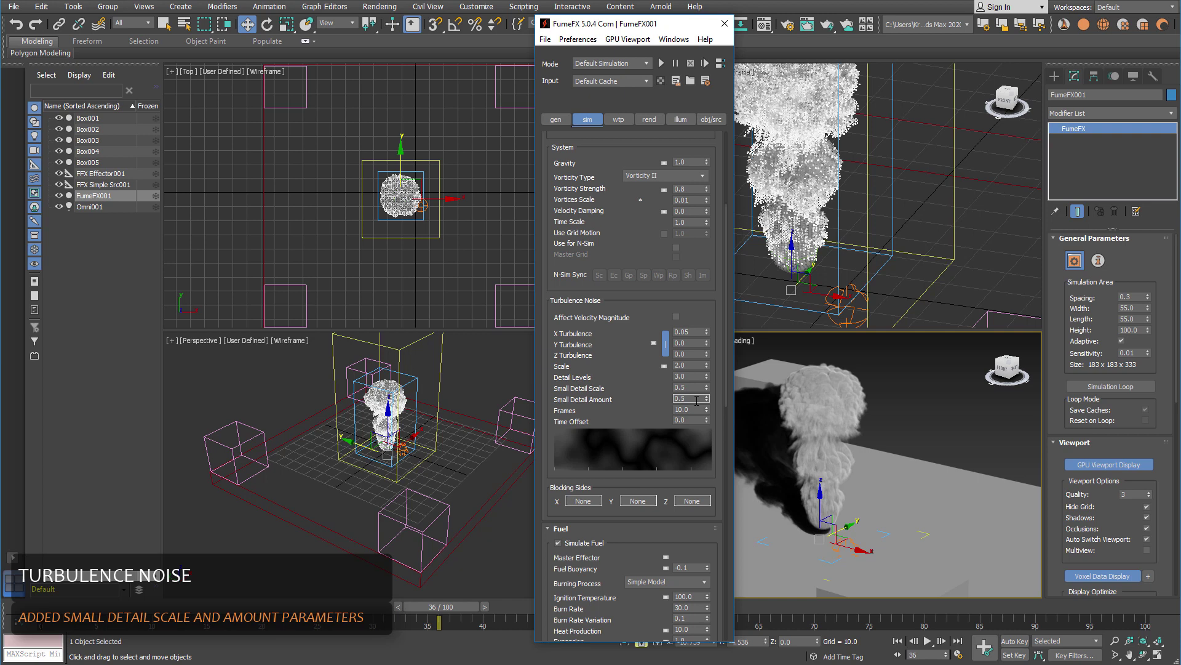
click(688, 388)
click(688, 376)
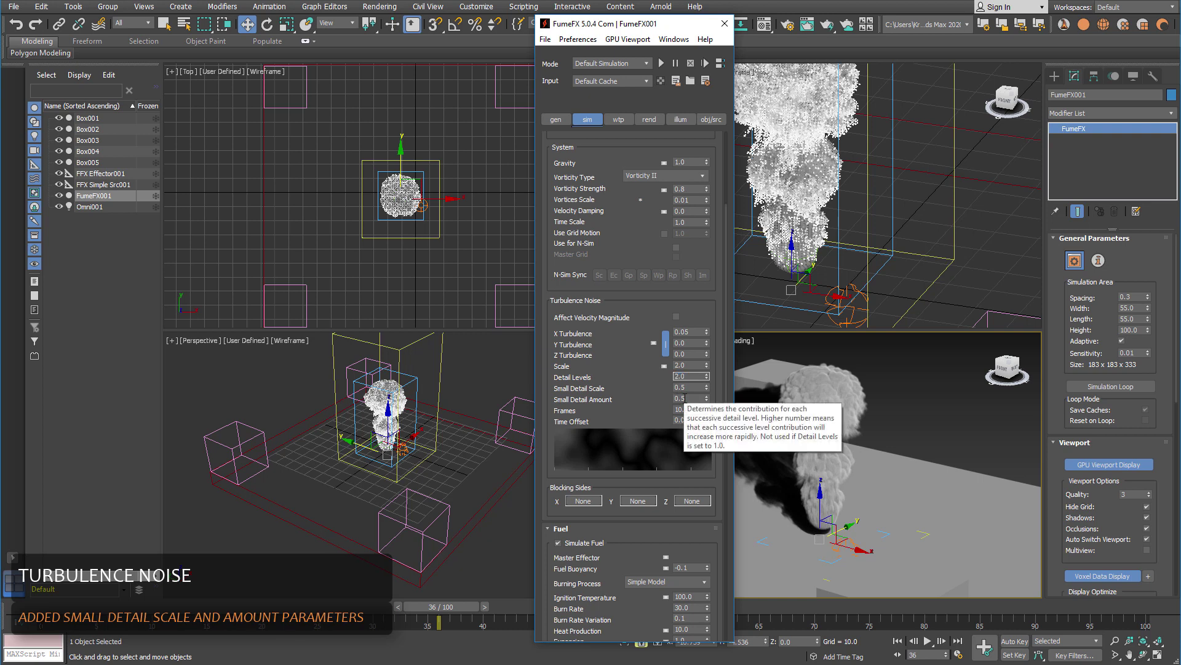
text(2)
key(Return)
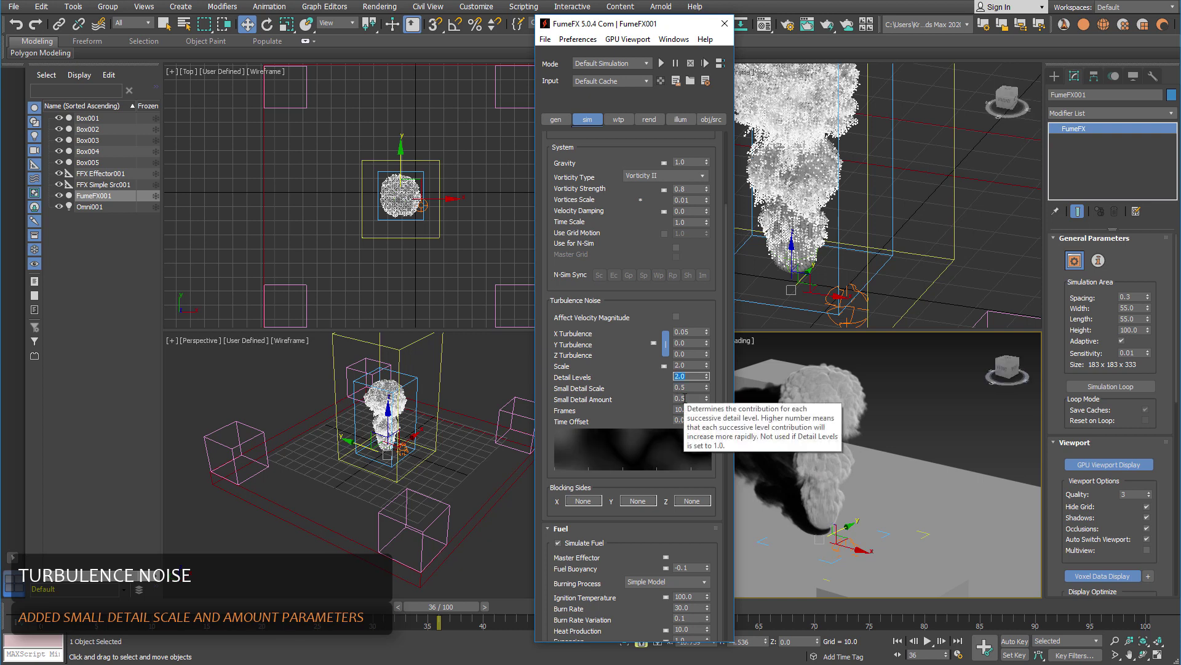
text(4)
key(Return)
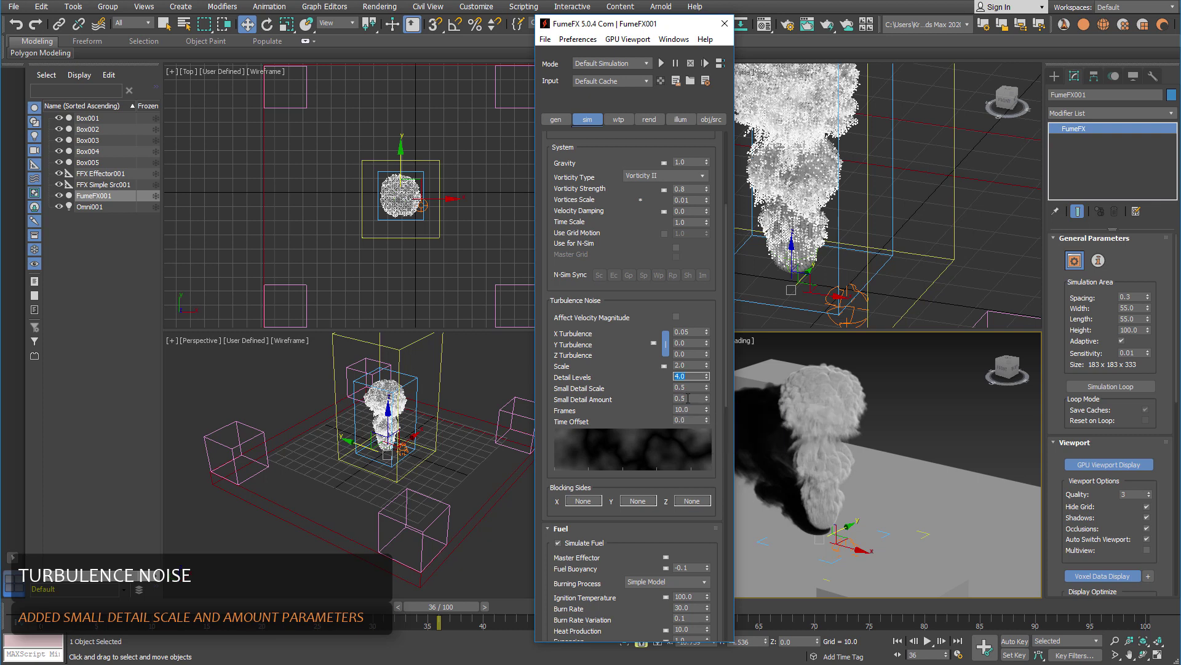
Lower the turbulence noise Small Detail Scale to 0.37 and raise Small Detail Amount to 0.78.
click(707, 390)
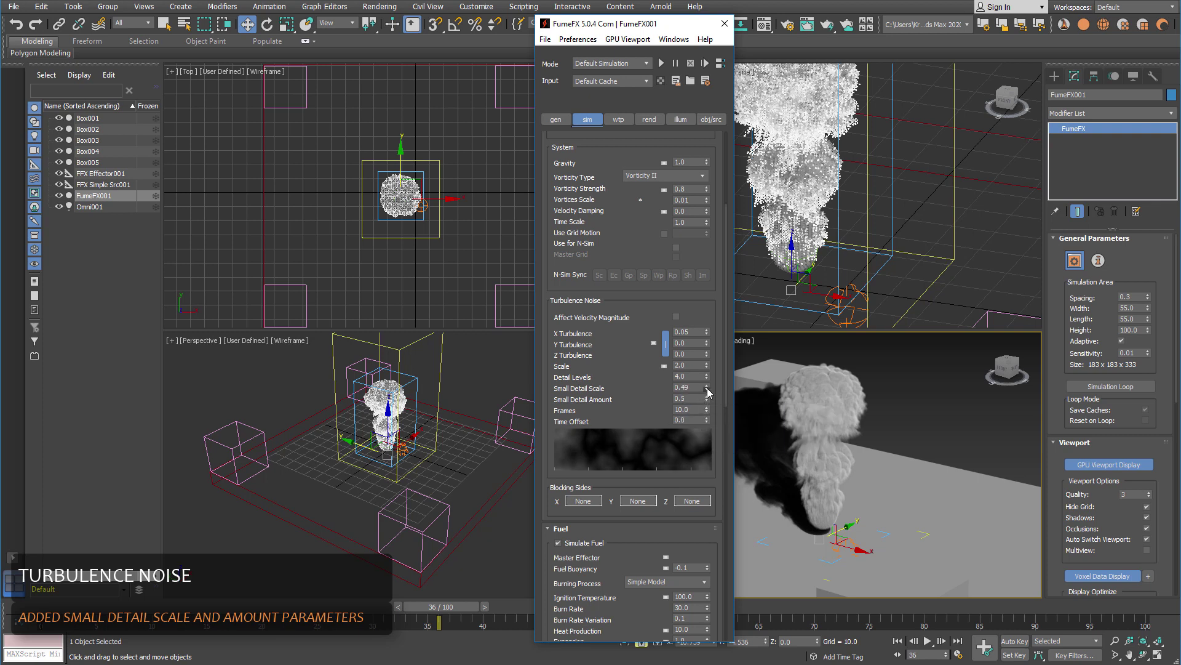
drag(708, 390, 707, 397)
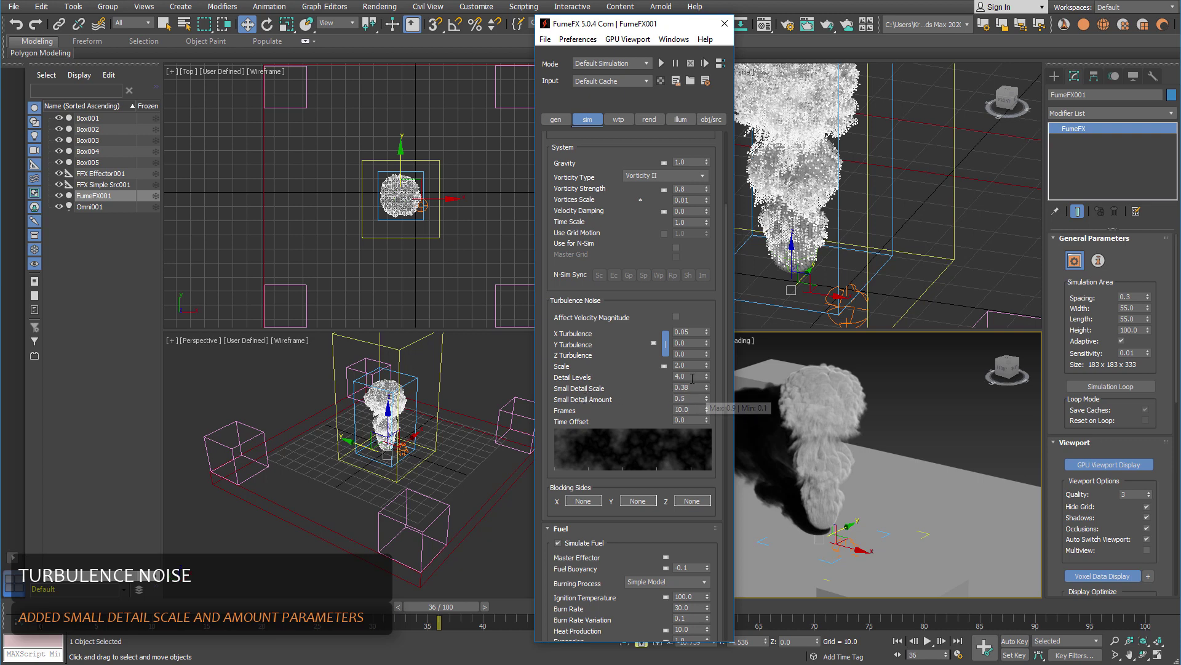
key(shift+Tab)
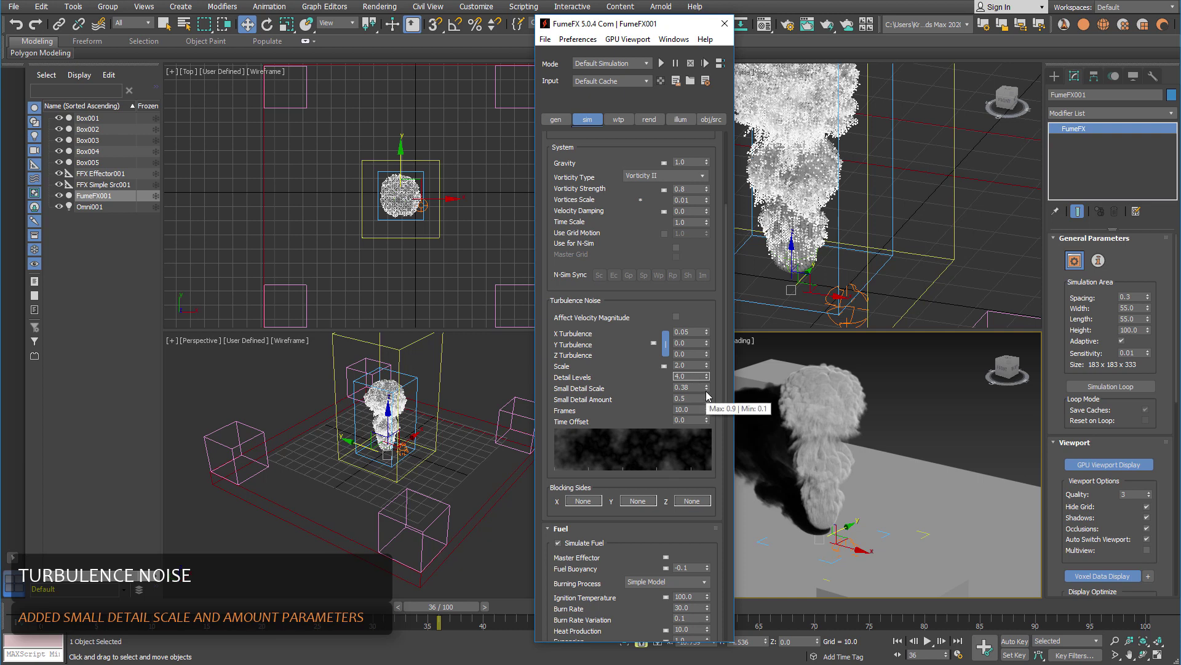
click(706, 389)
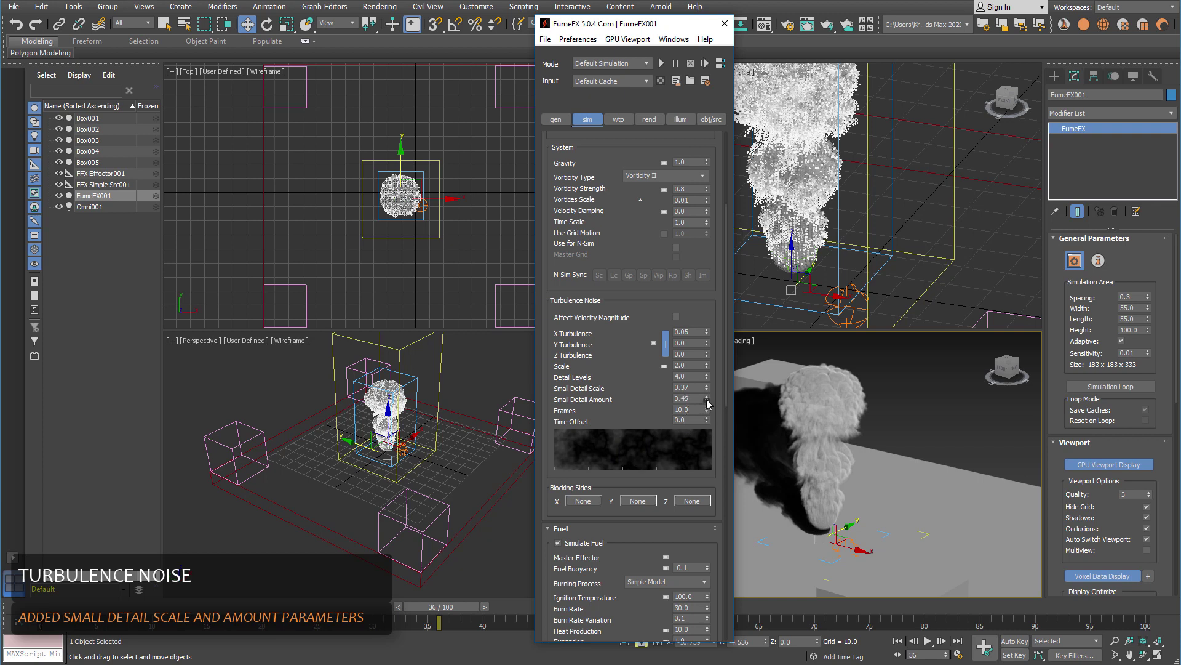
drag(707, 400, 708, 383)
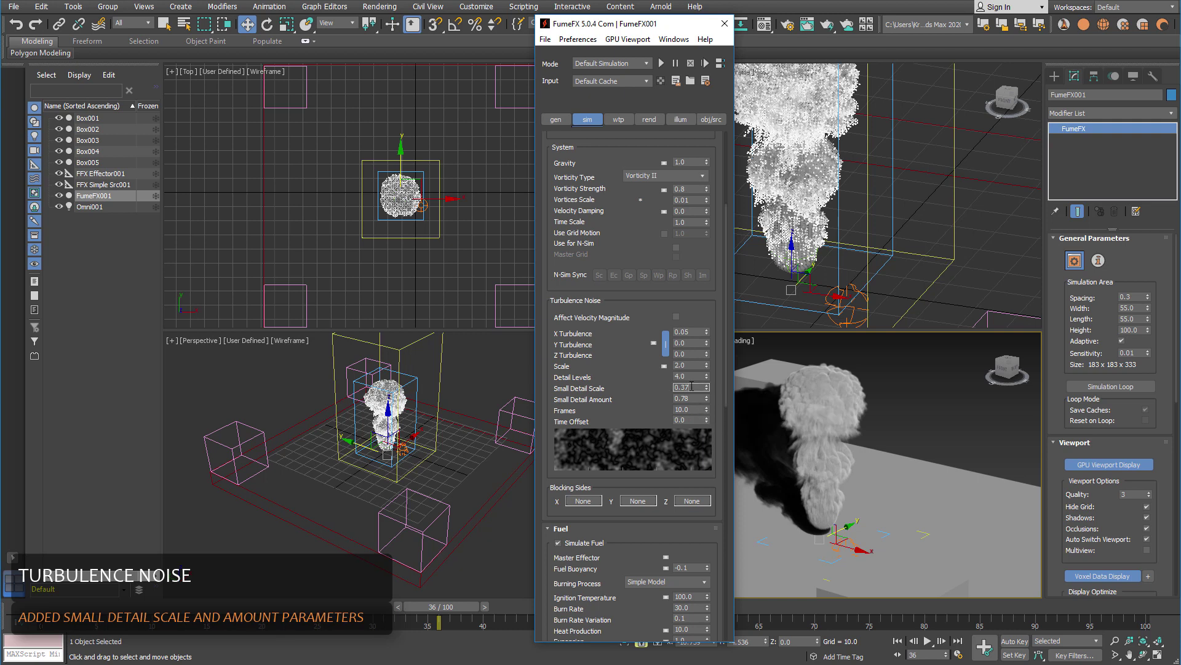
Restore both Small Detail Scale and Small Detail Amount of the turbulence noise to 0.5.
key(shift+Tab)
key(Return)
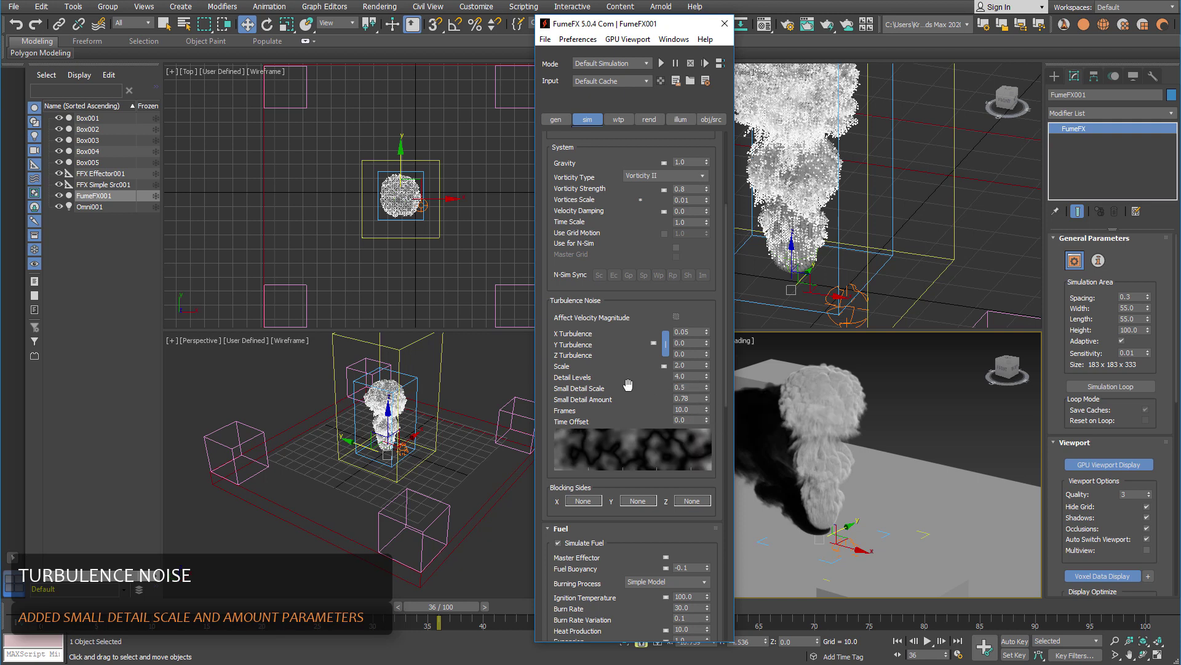
key(Tab)
text(0.5)
key(Return)
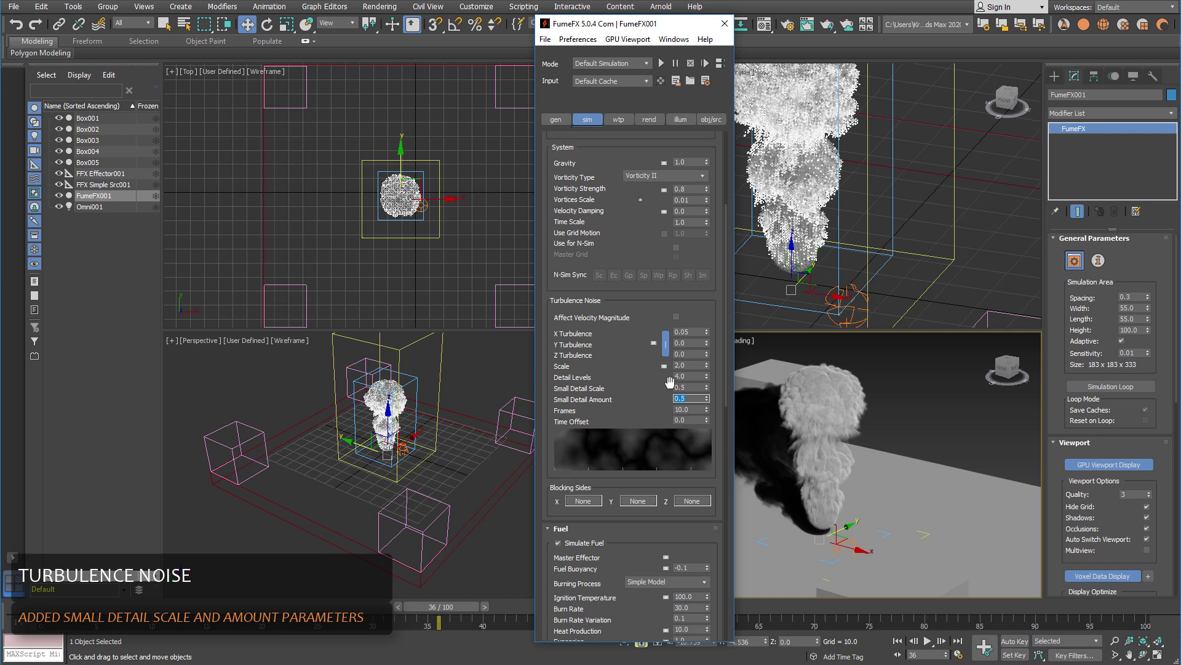
Set the turbulence noise Scale to 3 and Detail Levels to 1.
drag(667, 378, 665, 339)
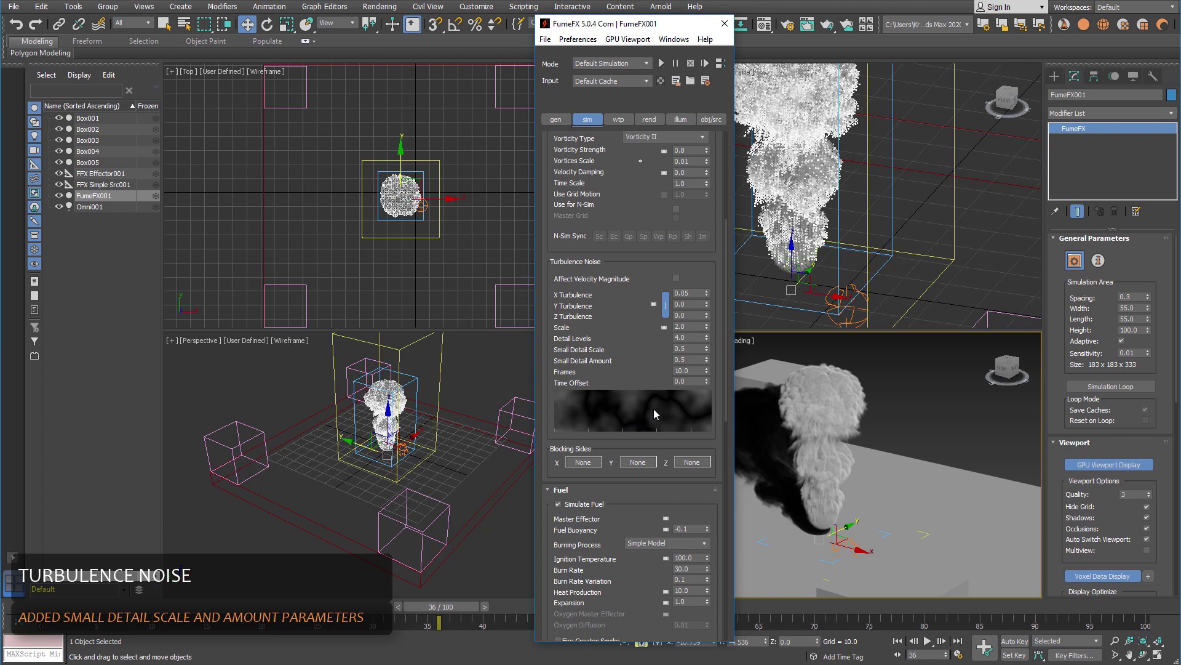
double_click(697, 326)
text(3)
key(Tab)
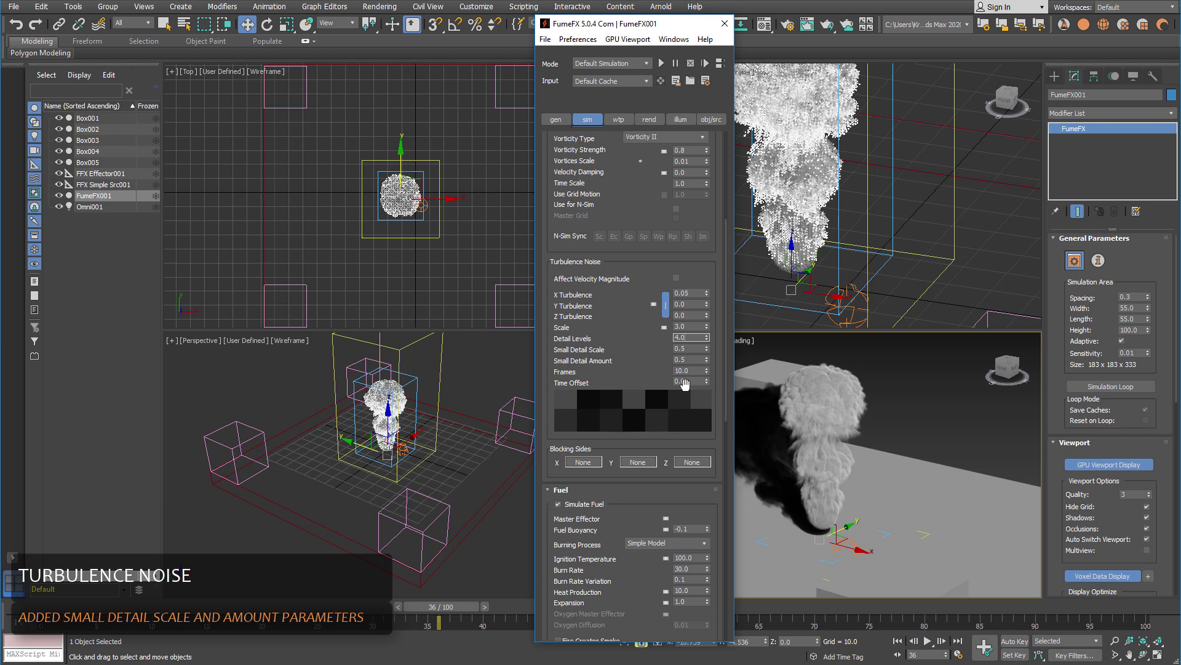
drag(691, 338, 649, 335)
text(1)
key(Return)
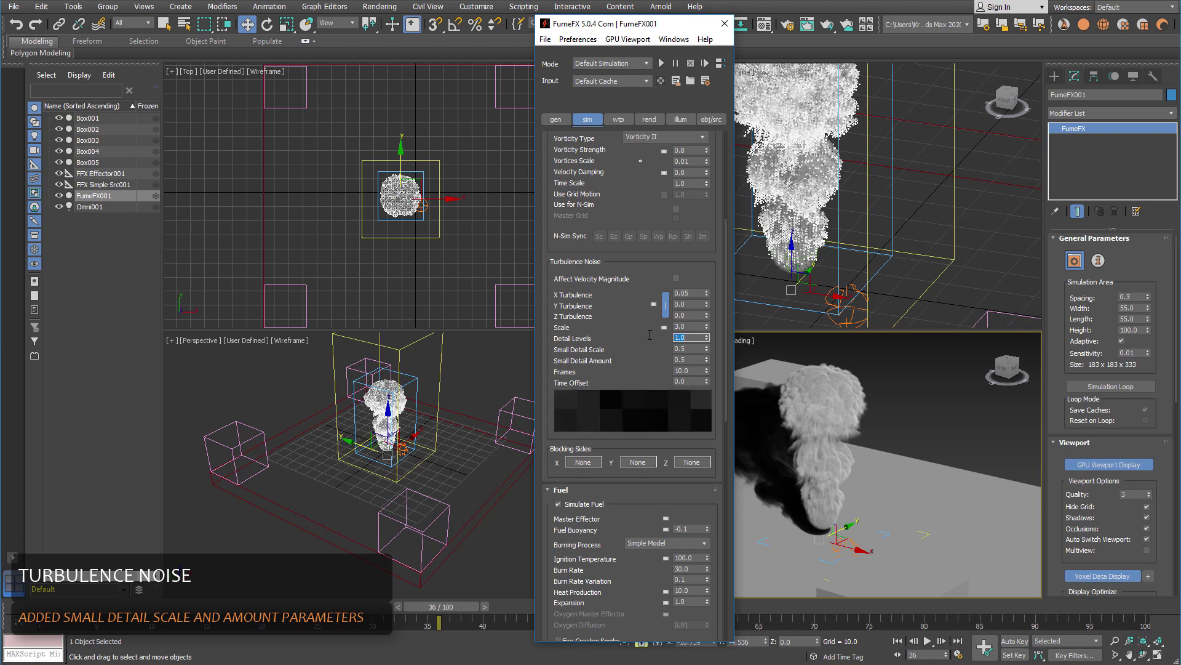
Set the turbulence noise Detail Levels to 2 and, after trying Scale values of 2 and 3, set Scale to 5.
text(2)
key(Return)
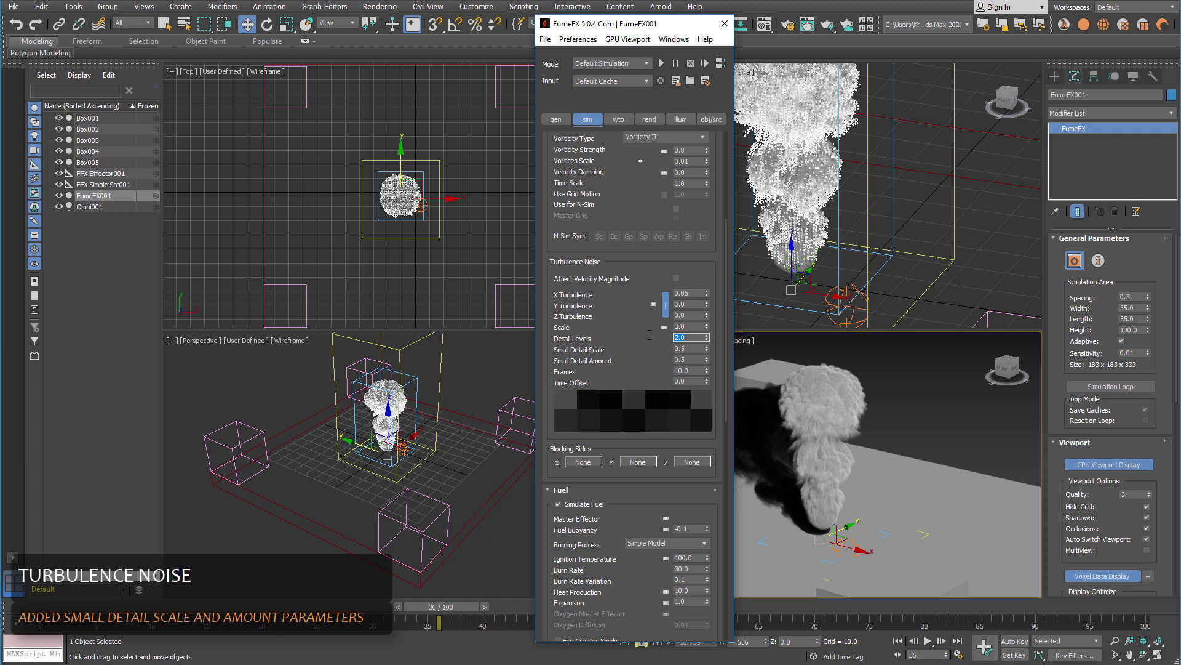
drag(697, 326, 597, 324)
text(2)
key(Return)
text(3)
key(Return)
text(5)
key(Return)
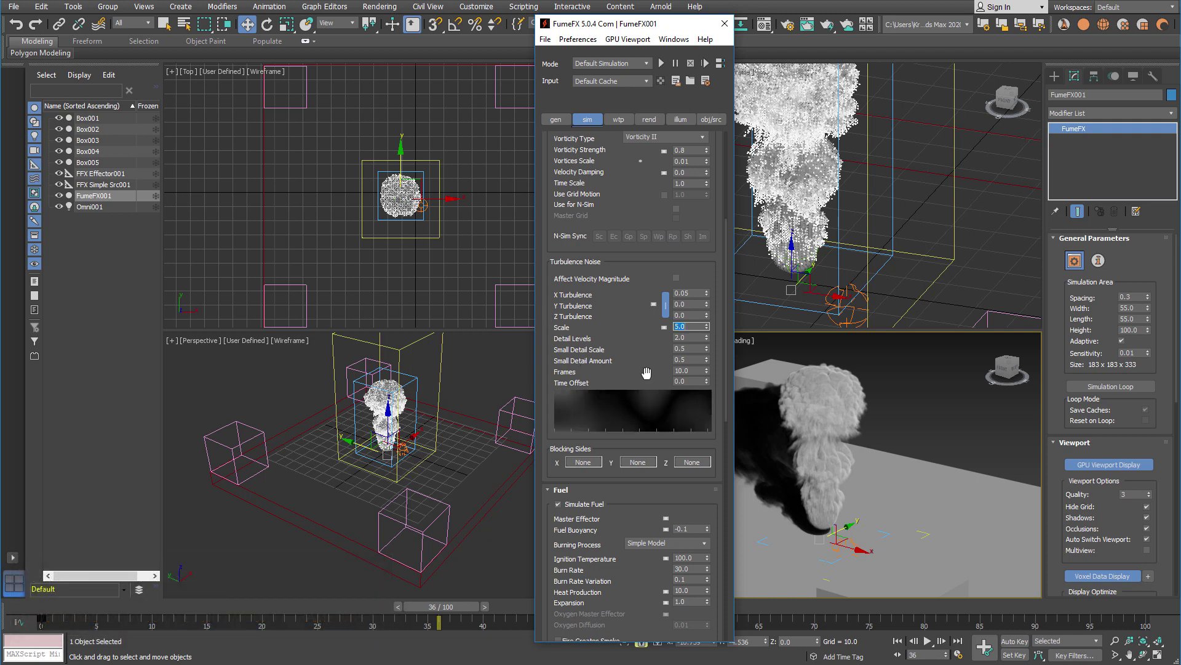
click(724, 25)
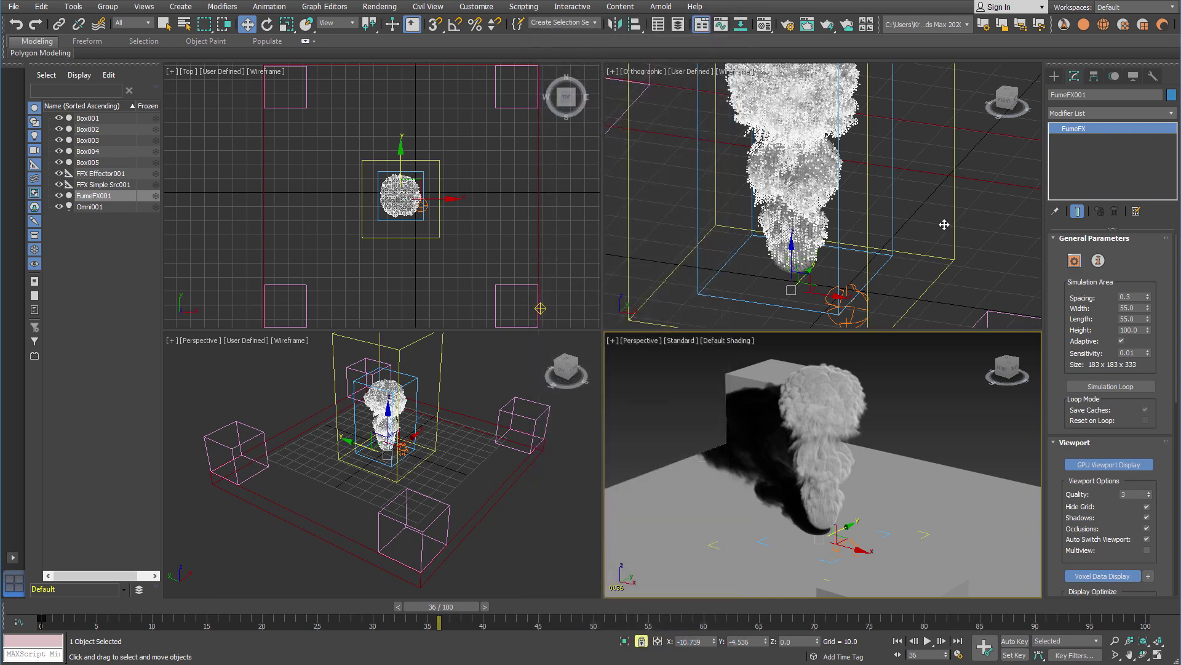
Create an FFX Wind space warp beside the smoke in the shaded perspective view, with an icon size of about 13.
click(1055, 75)
click(1086, 150)
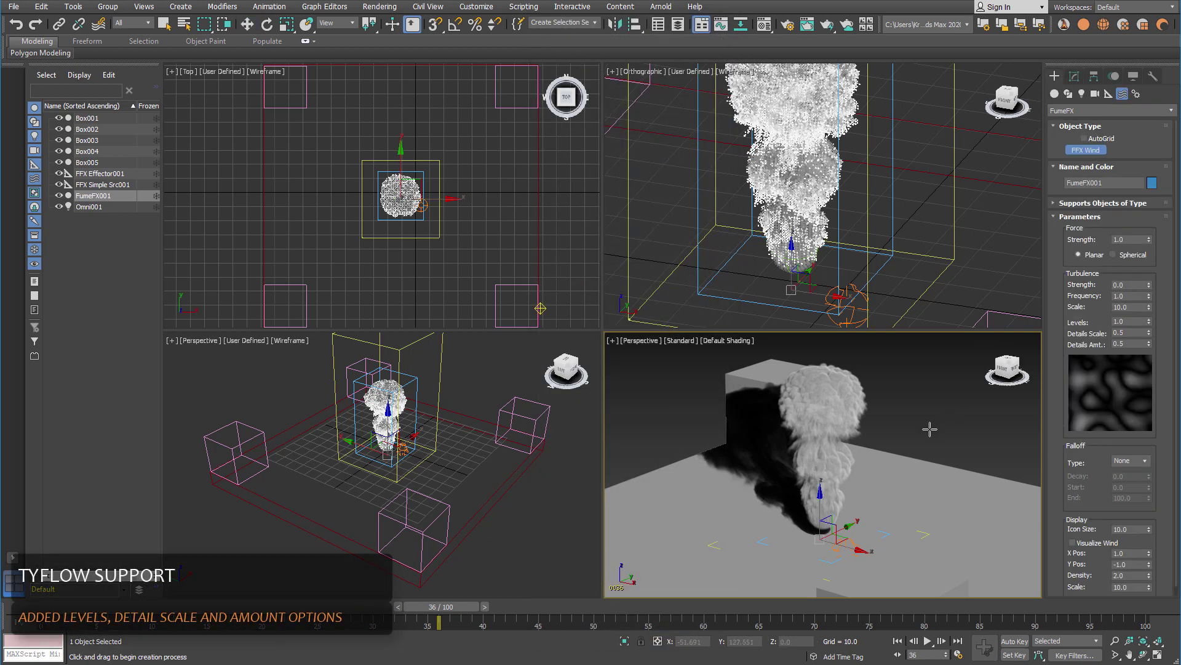
mouse_move(929, 427)
mouse_down()
mouse_move(927, 467)
mouse_move(928, 448)
mouse_up()
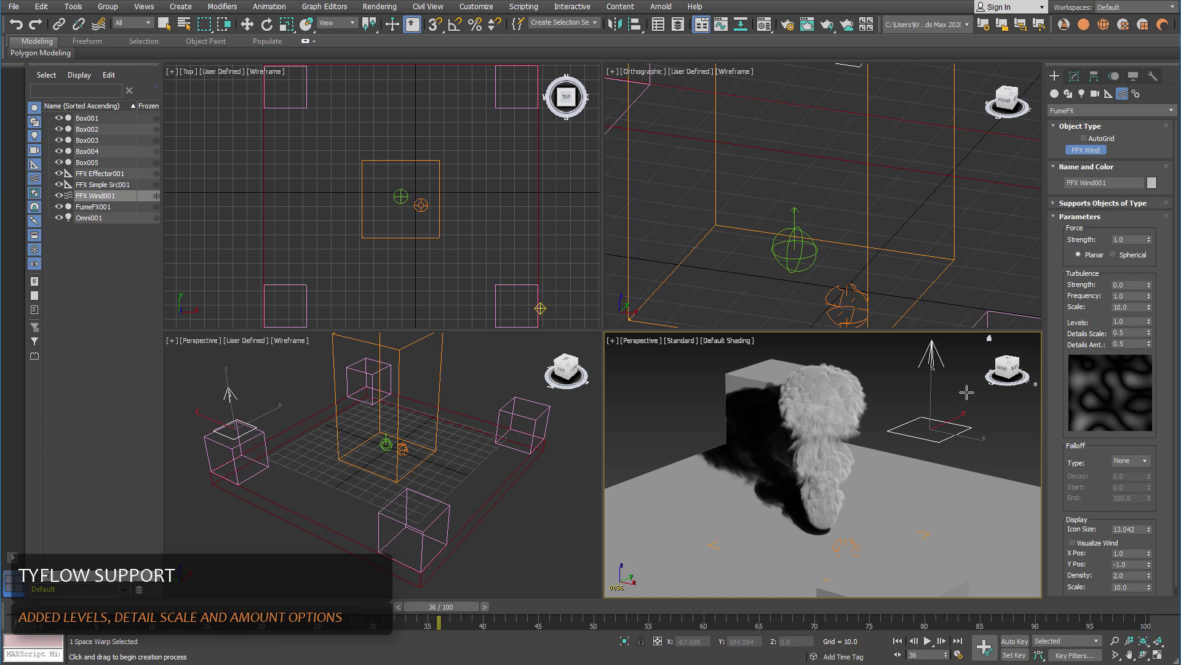
Set the turbulence Levels of the FFX Wind to 3.
click(1074, 75)
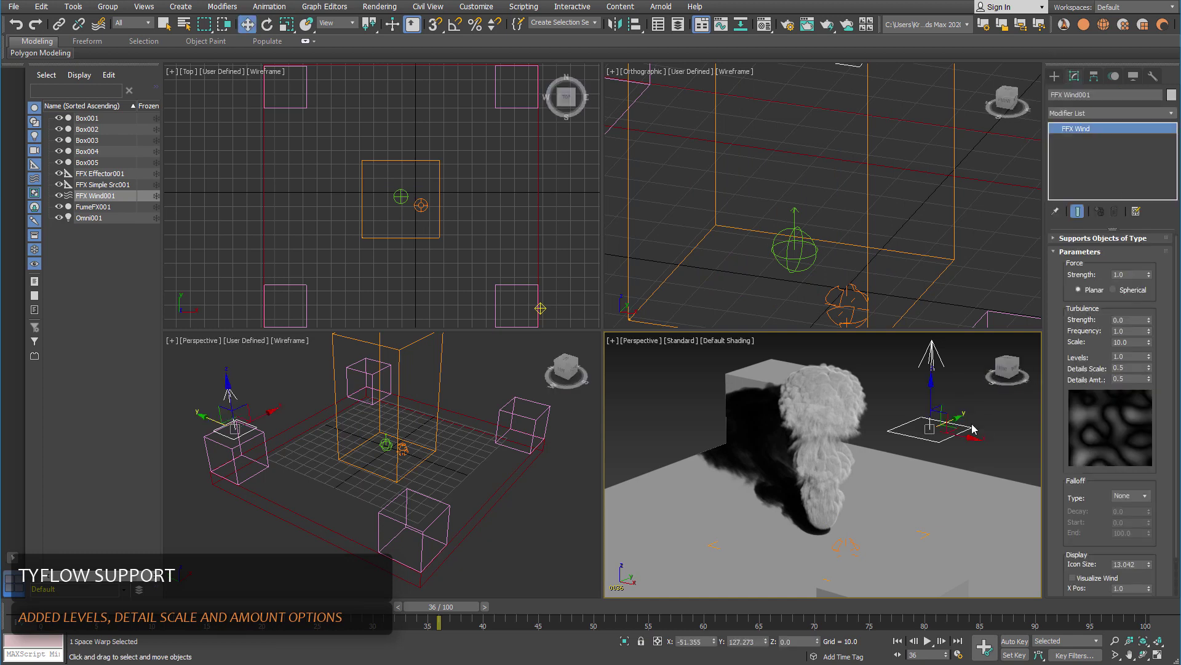
mouse_move(907, 425)
alt+middle_down()
mouse_move(865, 425)
mouse_move(831, 457)
alt+middle_up()
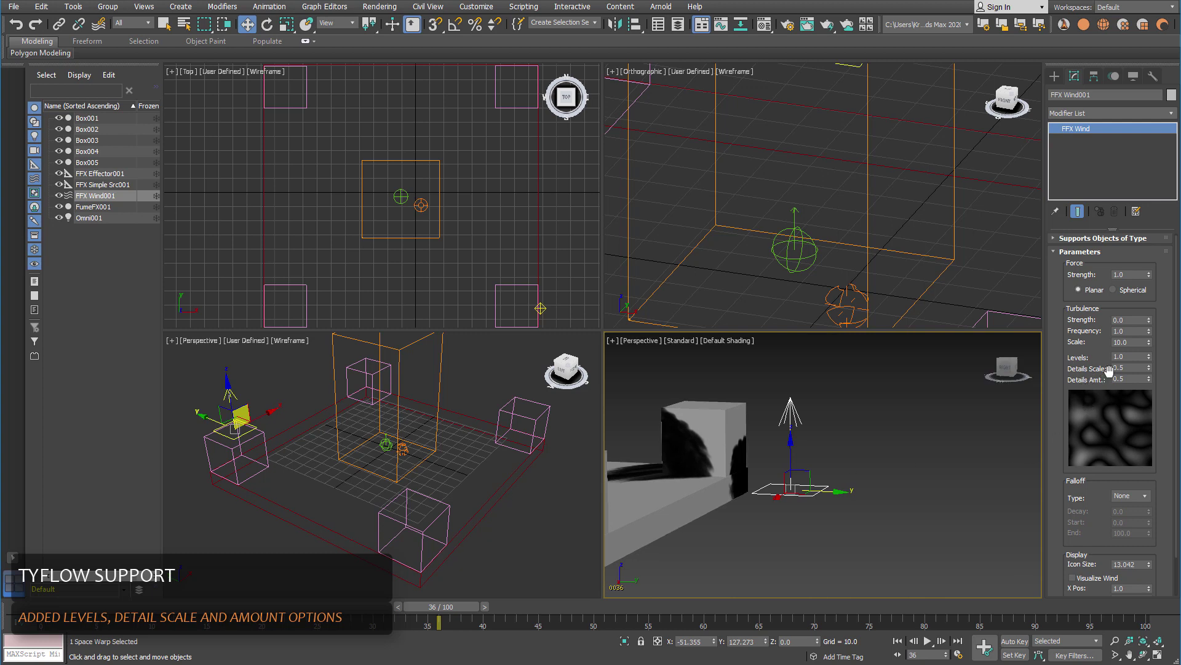
click(1133, 358)
text(3)
key(Return)
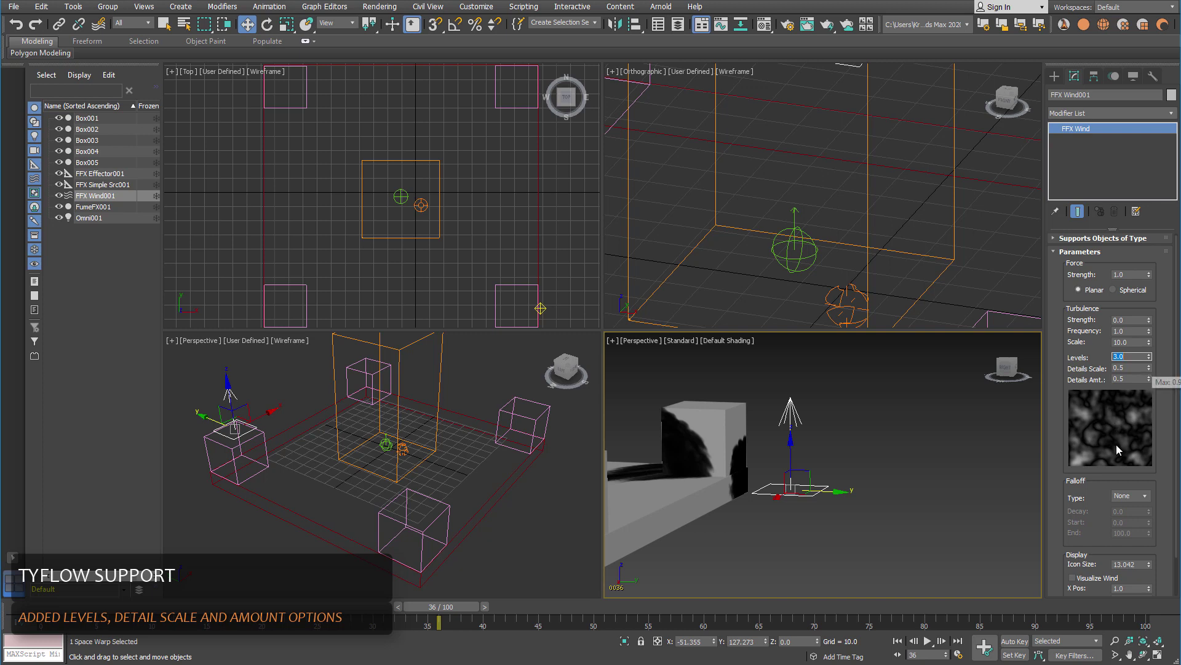
Turn on Visualize Wind for the FFX Wind, set its turbulence Strength to 3 and inspect the displayed wind field.
scroll(1067, 505, down, 2)
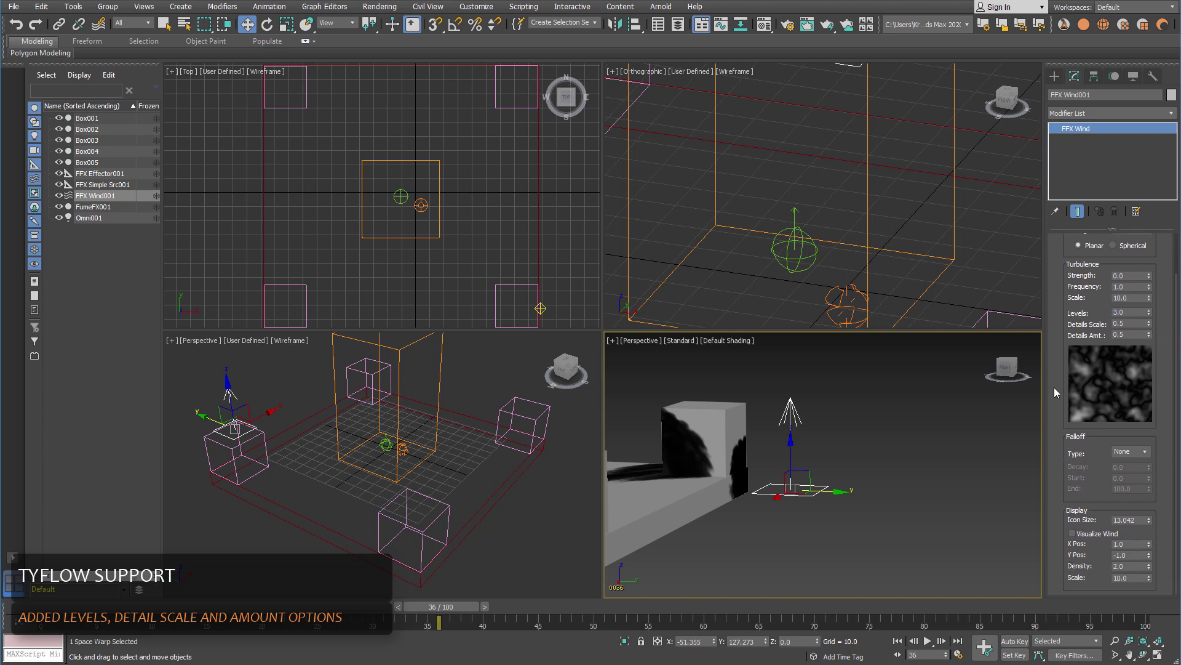
click(1073, 533)
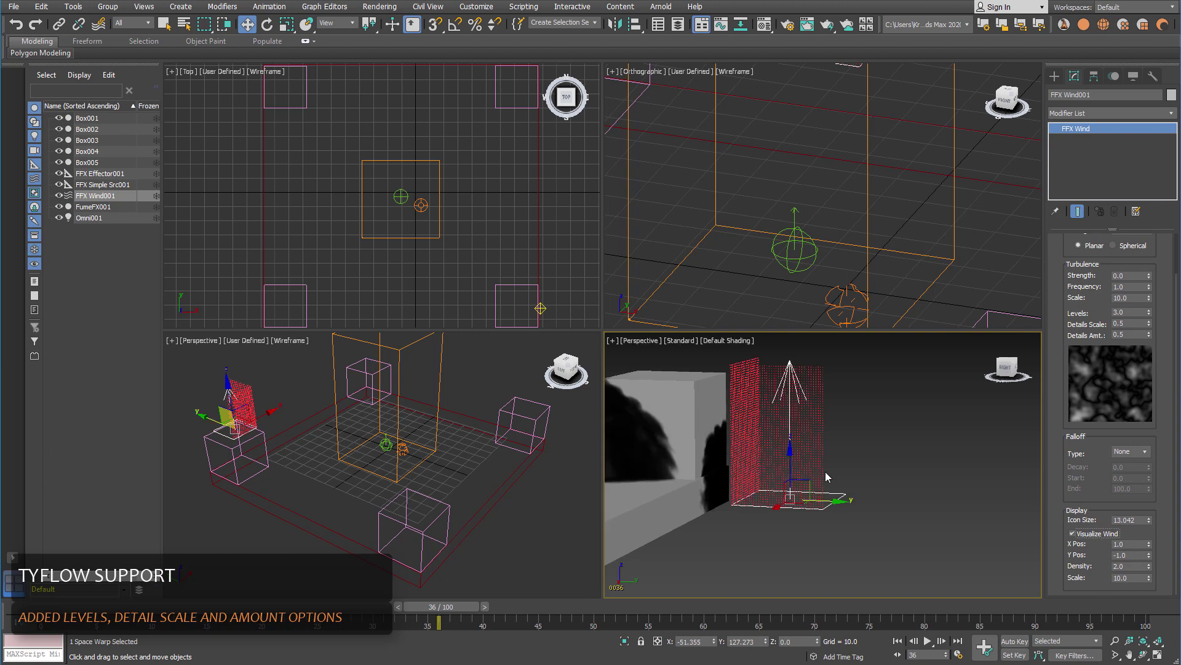
double_click(1120, 275)
text(3)
key(Return)
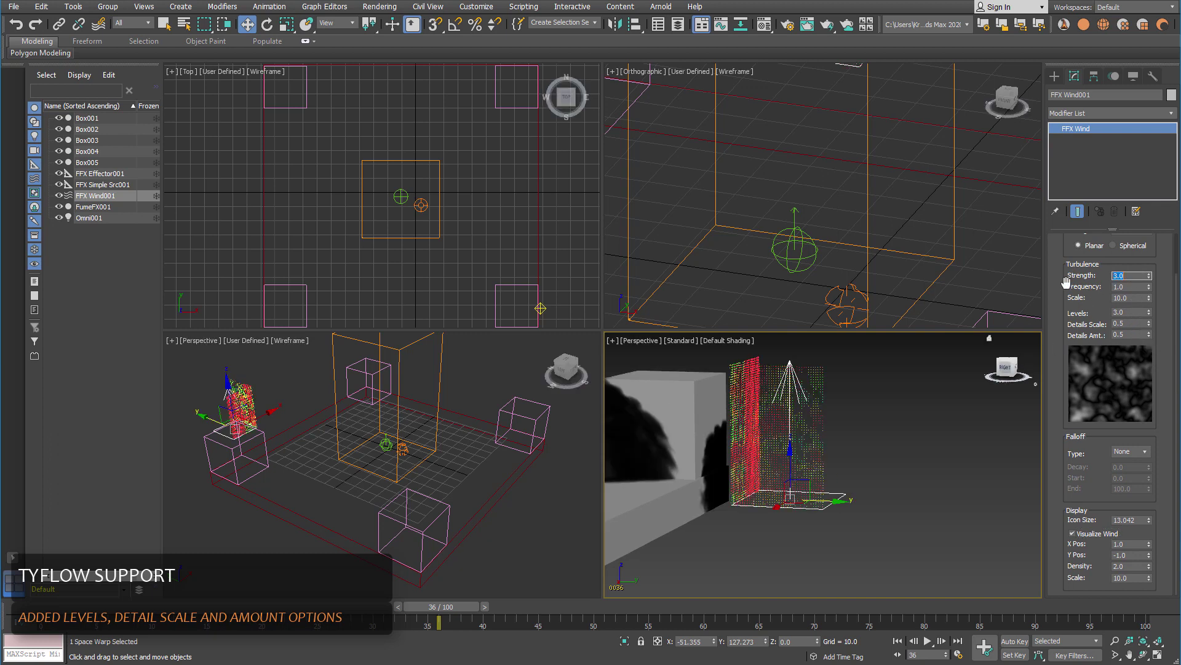
scroll(796, 493, up, 5)
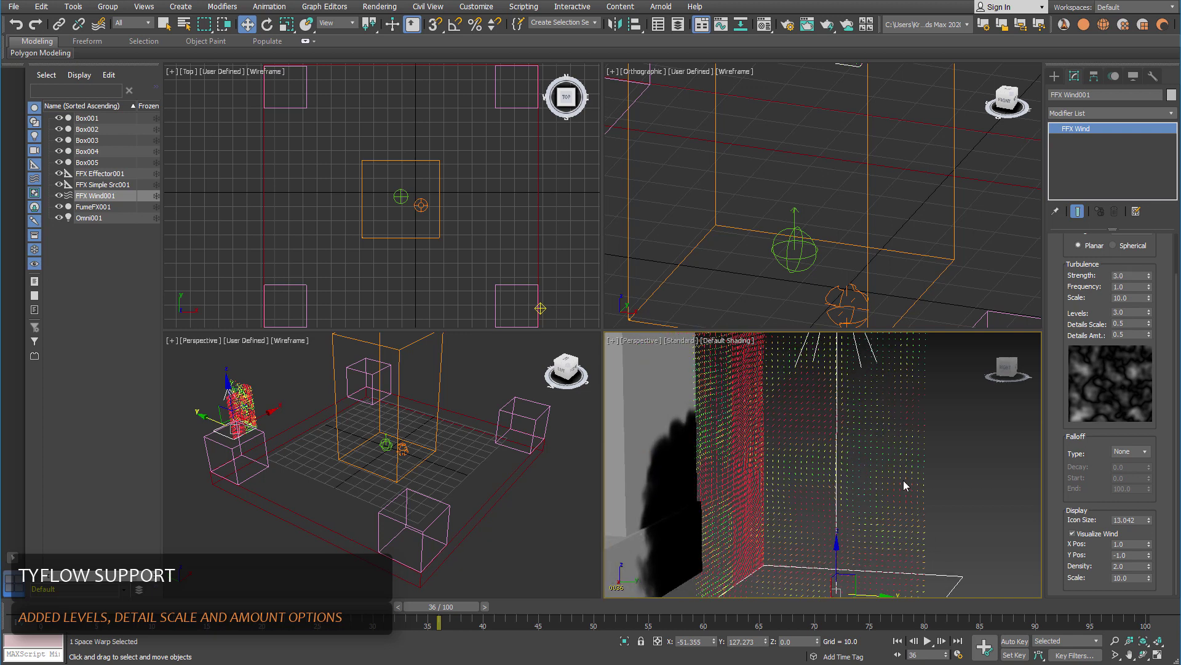
mouse_move(917, 471)
alt+middle_down()
mouse_move(895, 473)
mouse_move(936, 471)
alt+middle_up()
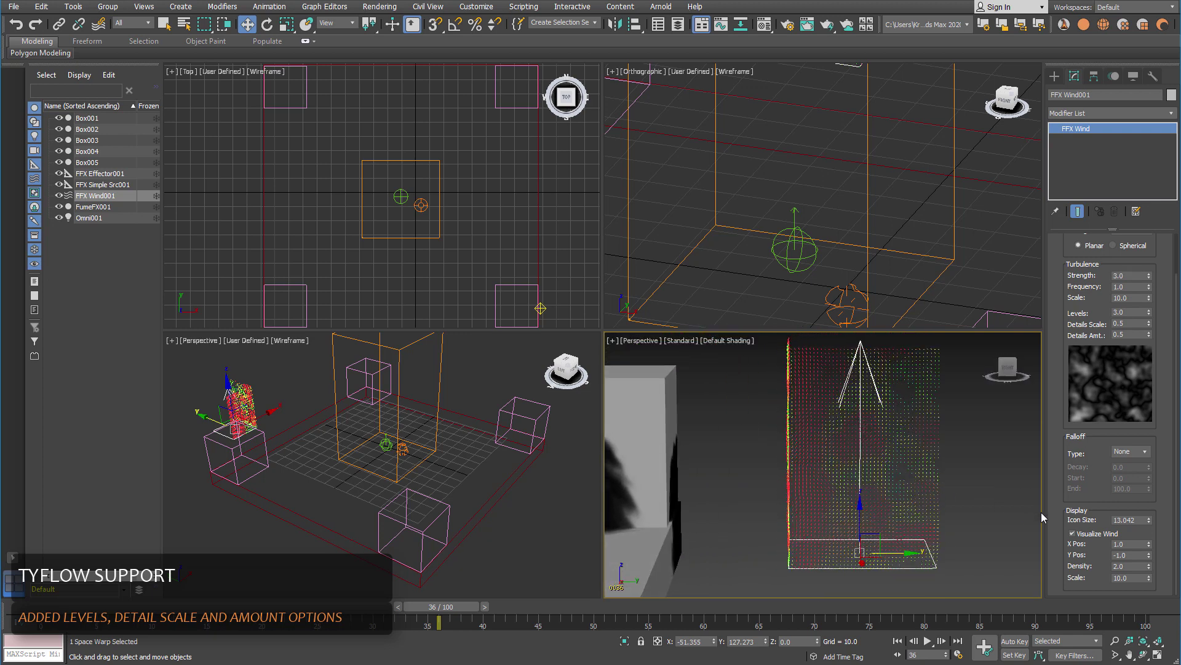
scroll(1061, 508, up, 3)
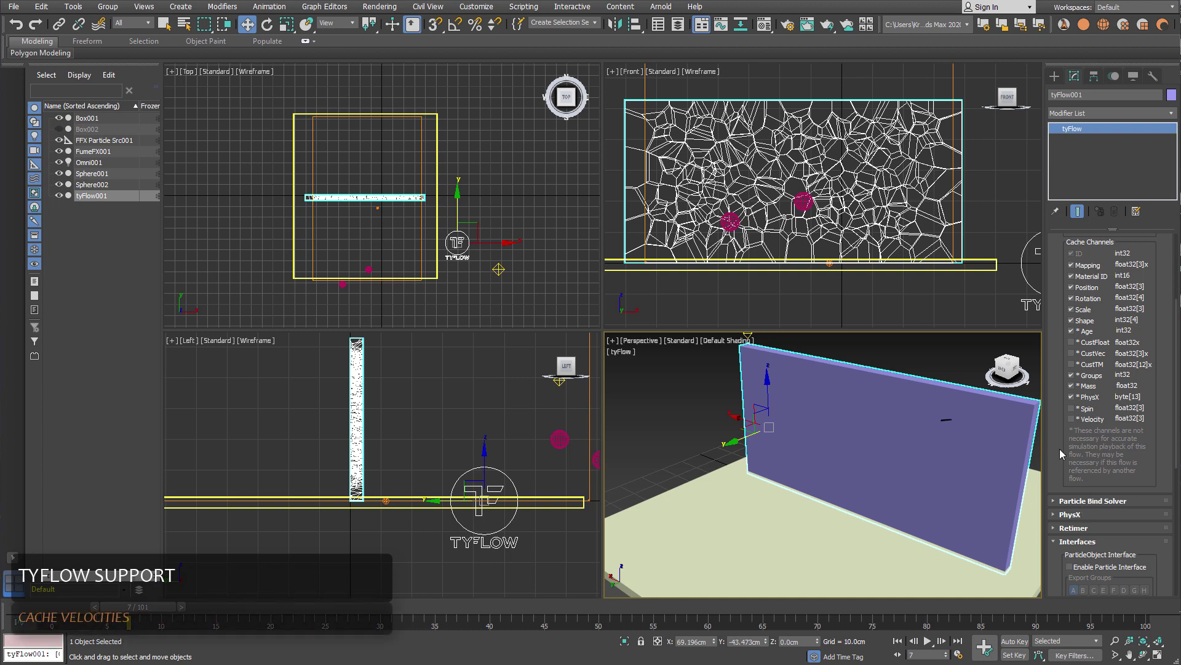
Enable the Velocity channel in the cache channels of tyFlow001.
drag(1059, 448, 1056, 545)
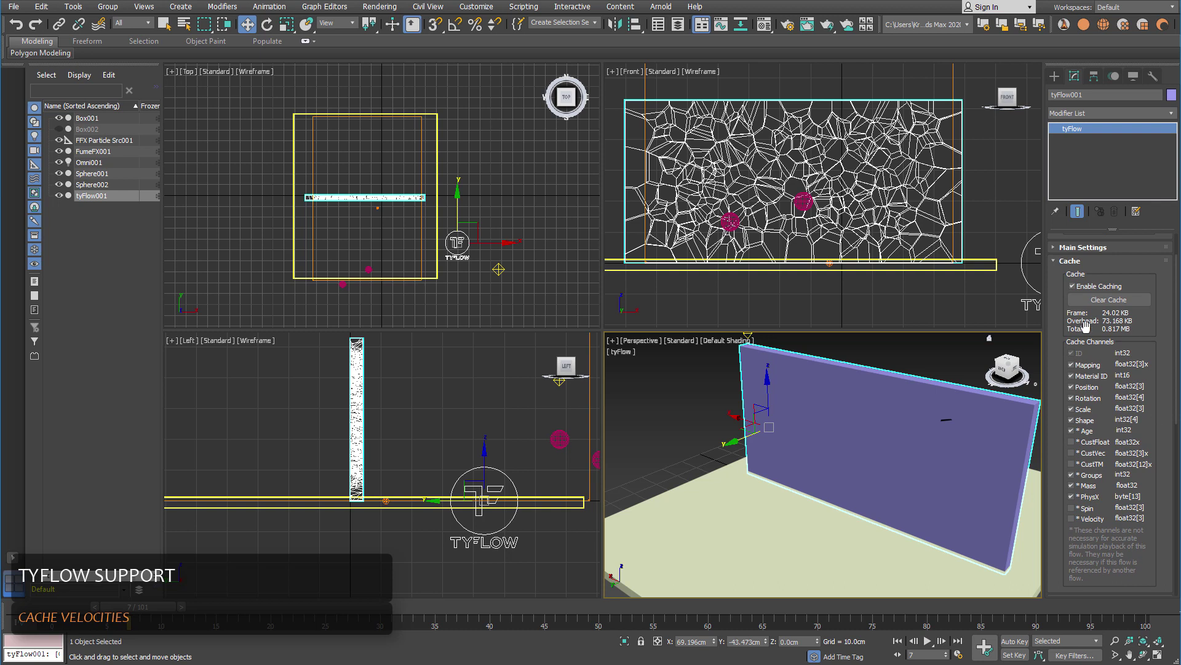
drag(1051, 352, 1052, 251)
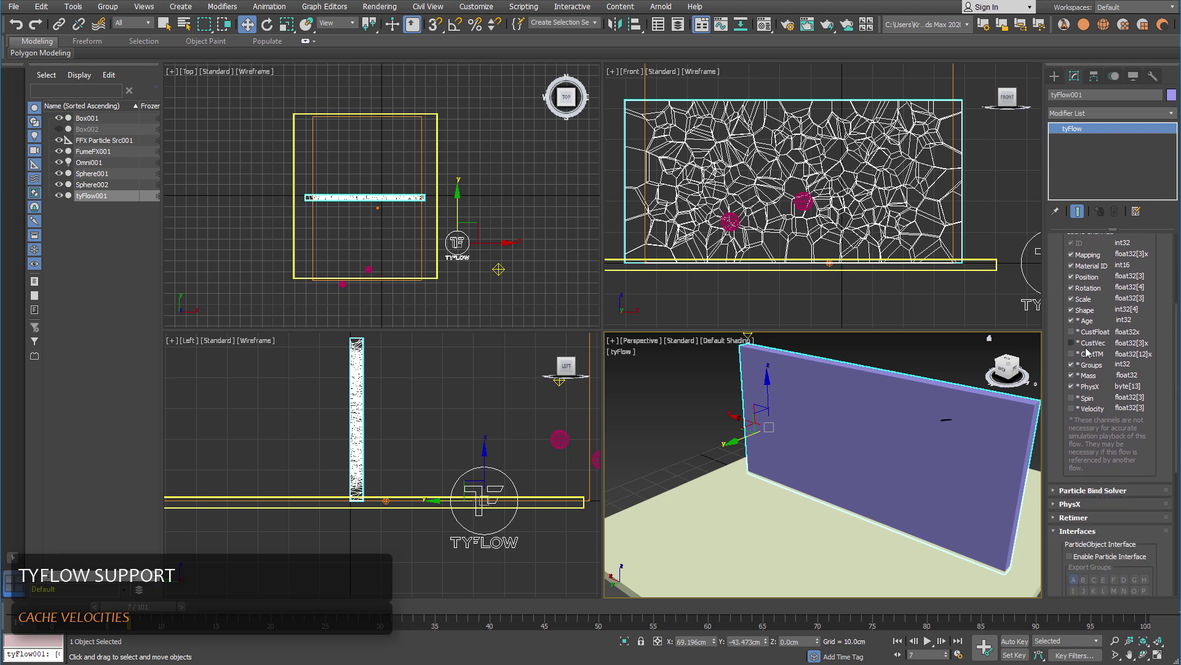
click(1071, 409)
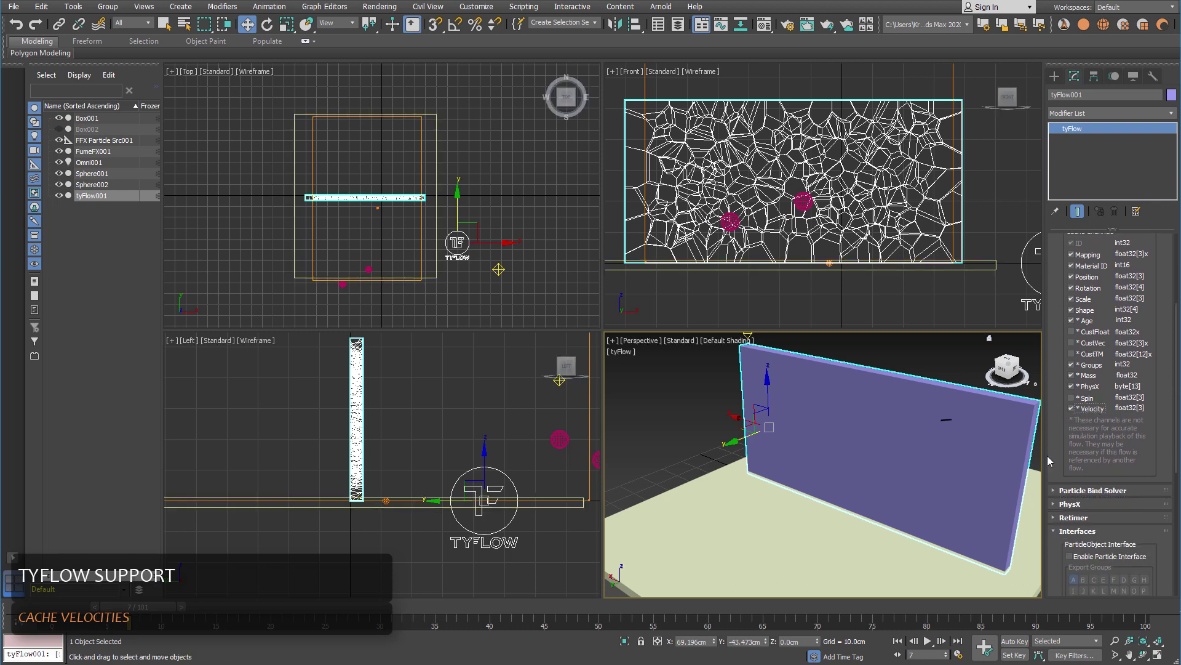
drag(1059, 453, 1057, 259)
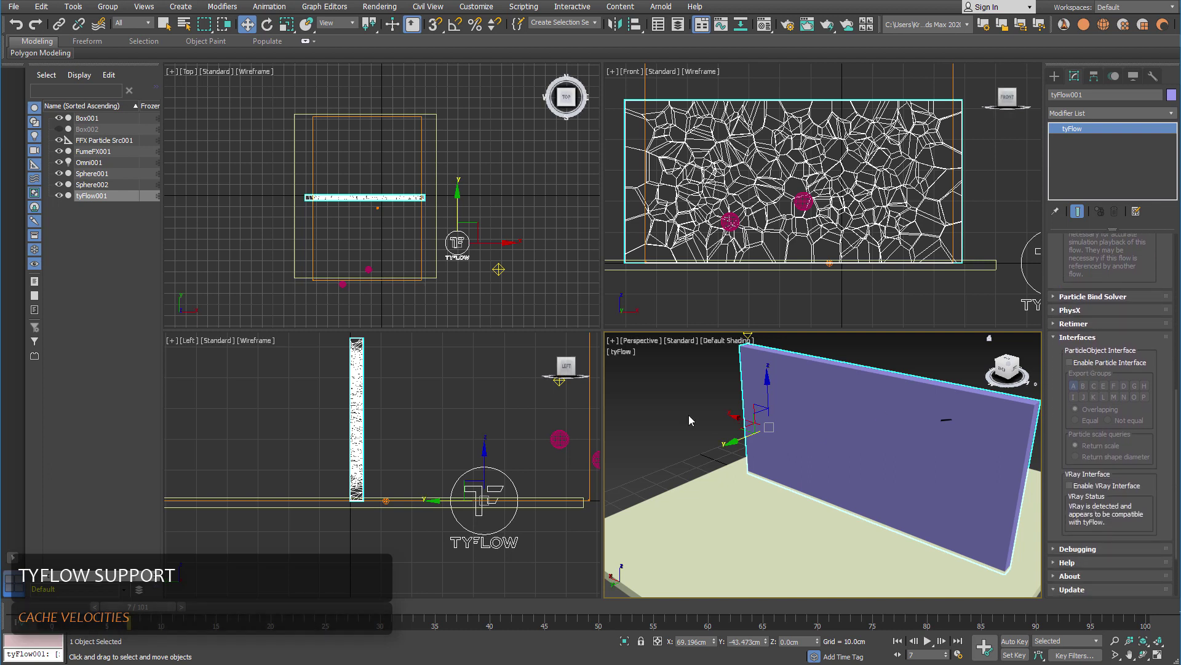
Select FumeFX001, show the settings of FFX Particle Src001 and try to pick a particle system for it.
click(341, 320)
click(92, 151)
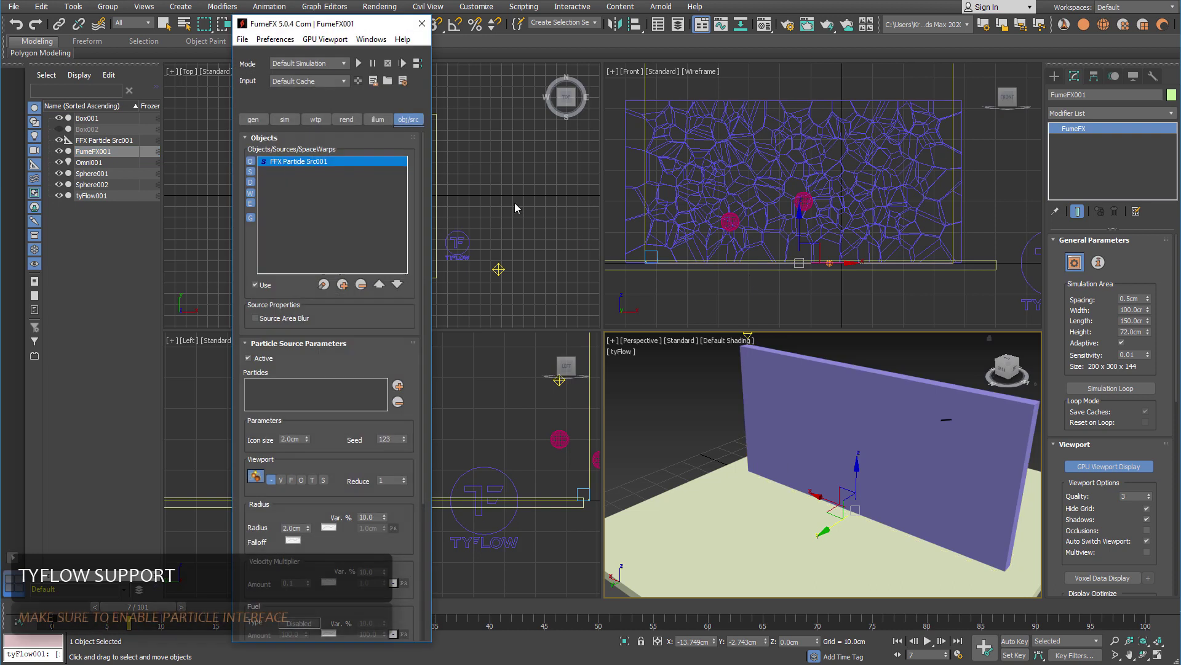
click(398, 386)
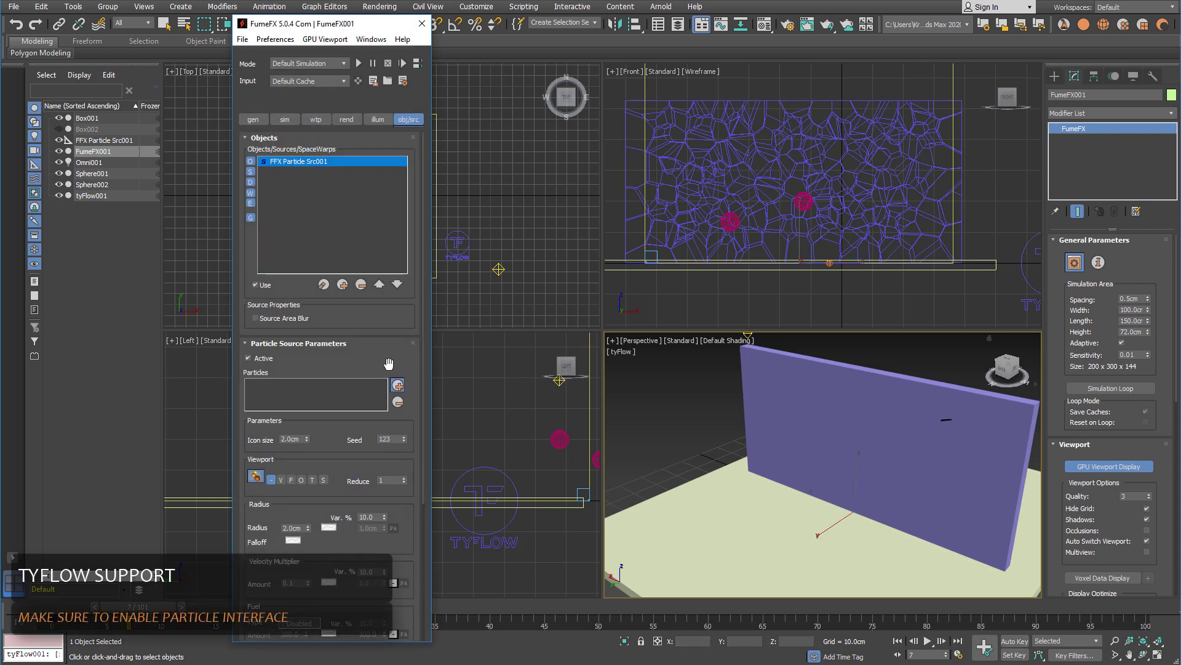
click(398, 385)
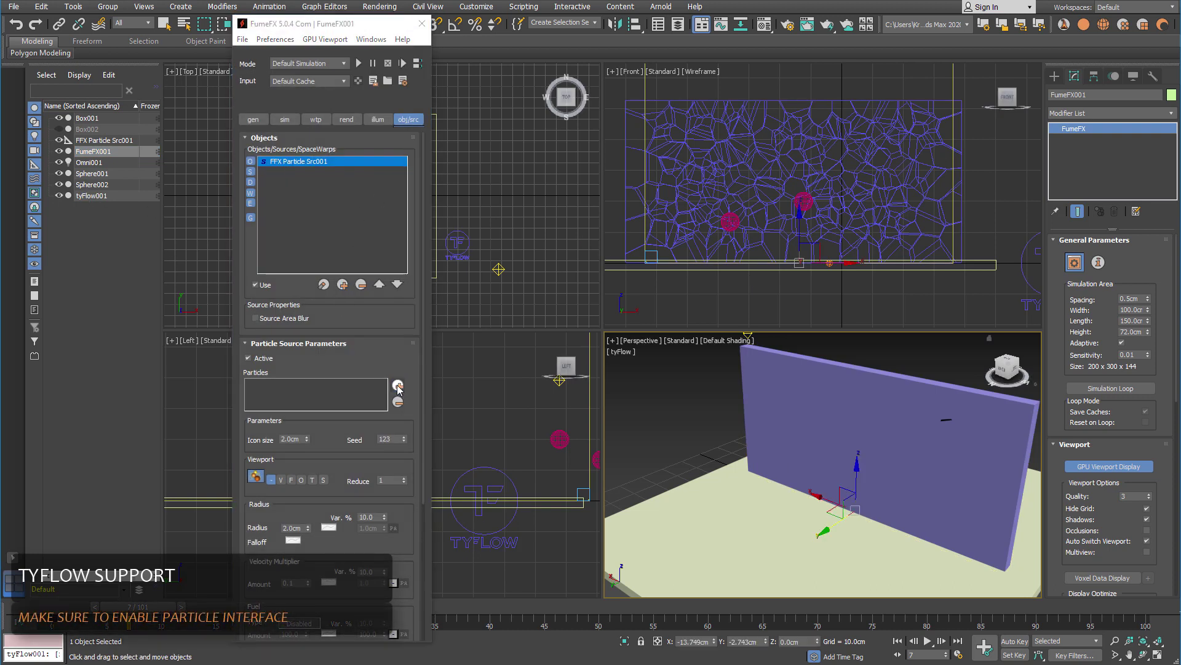
Enable the particle interface of tyFlow001 and add tyFlow001 to the particles of FFX Particle Src001.
click(1025, 299)
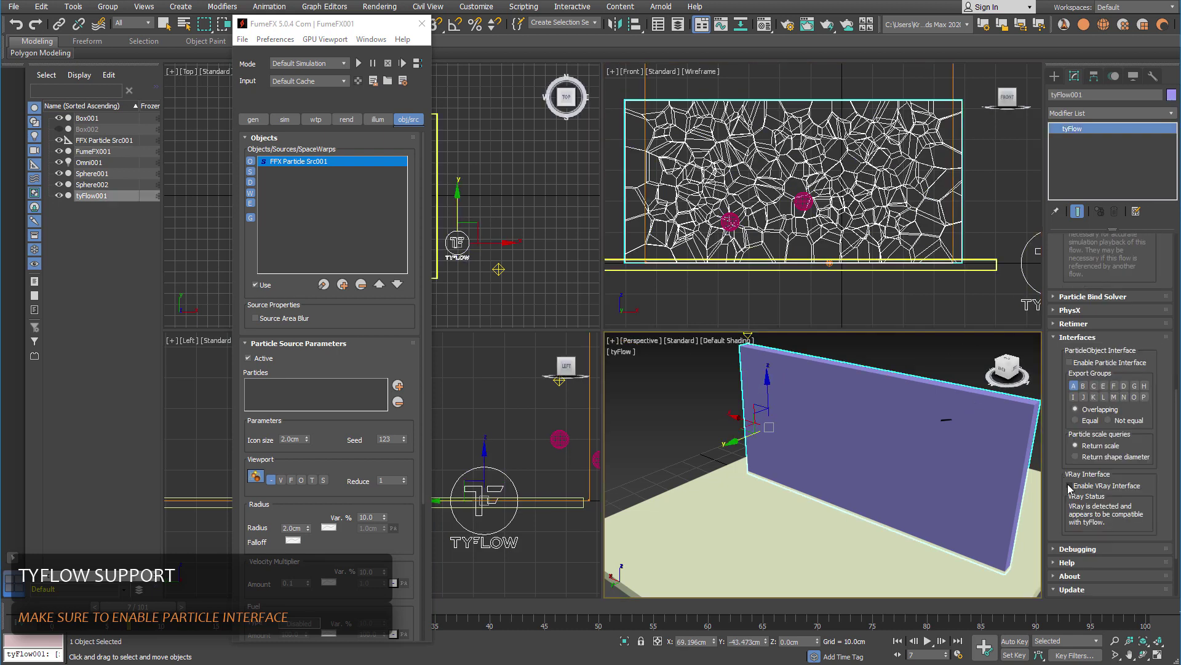
click(1069, 362)
click(398, 385)
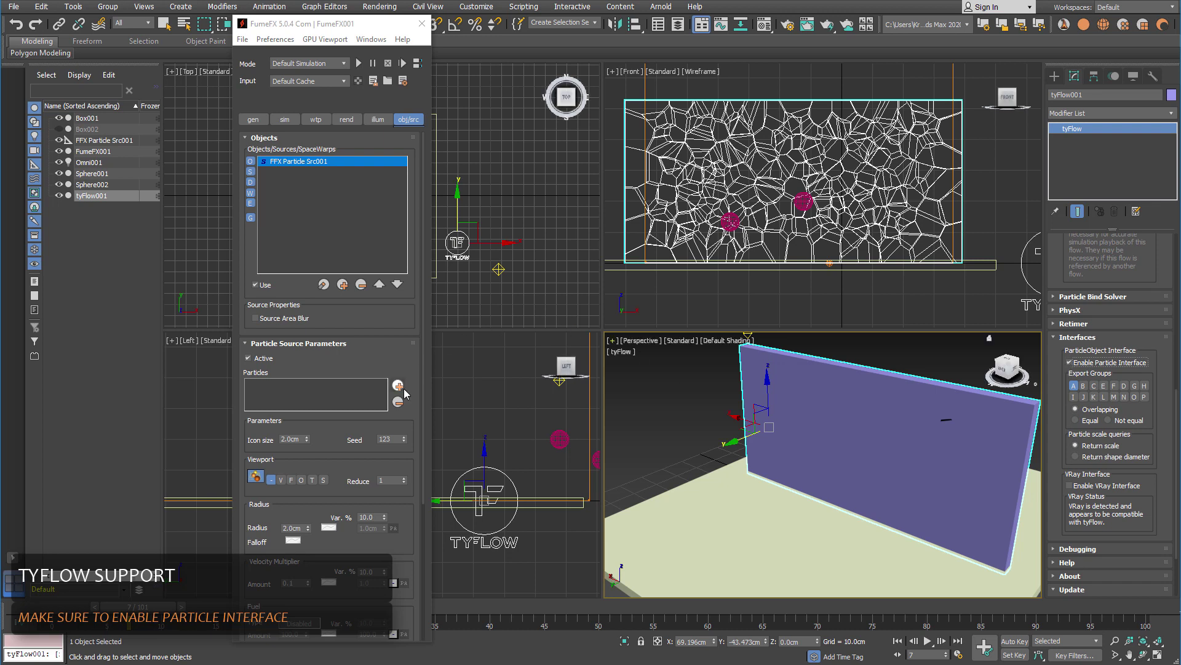
click(92, 196)
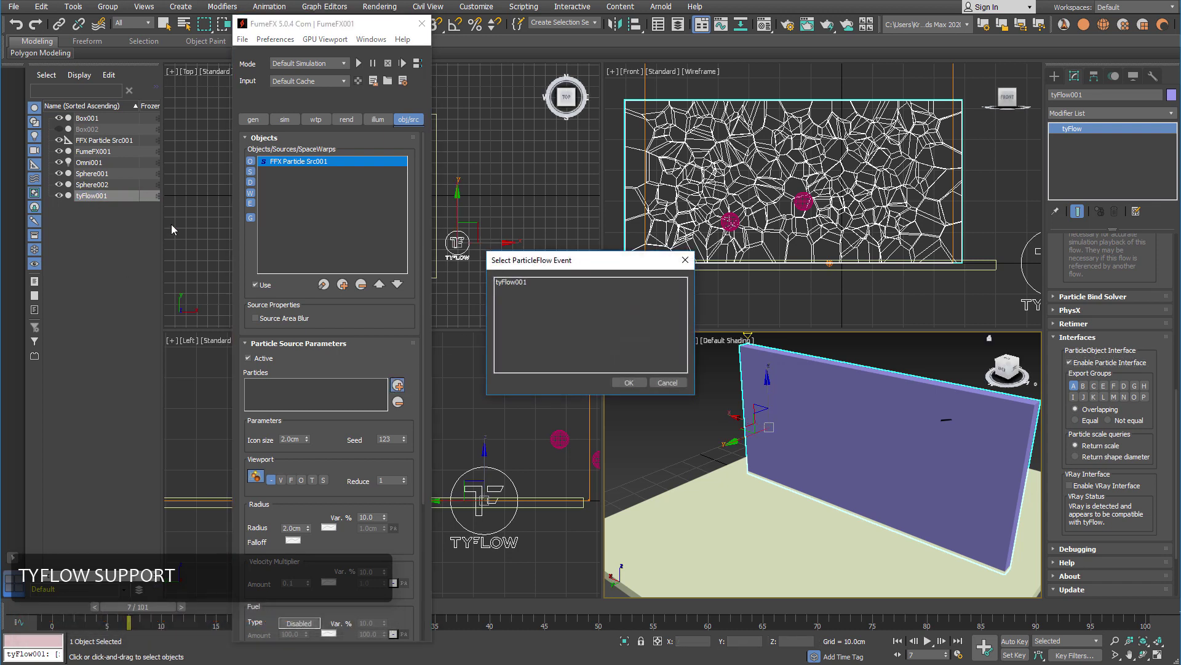
click(507, 284)
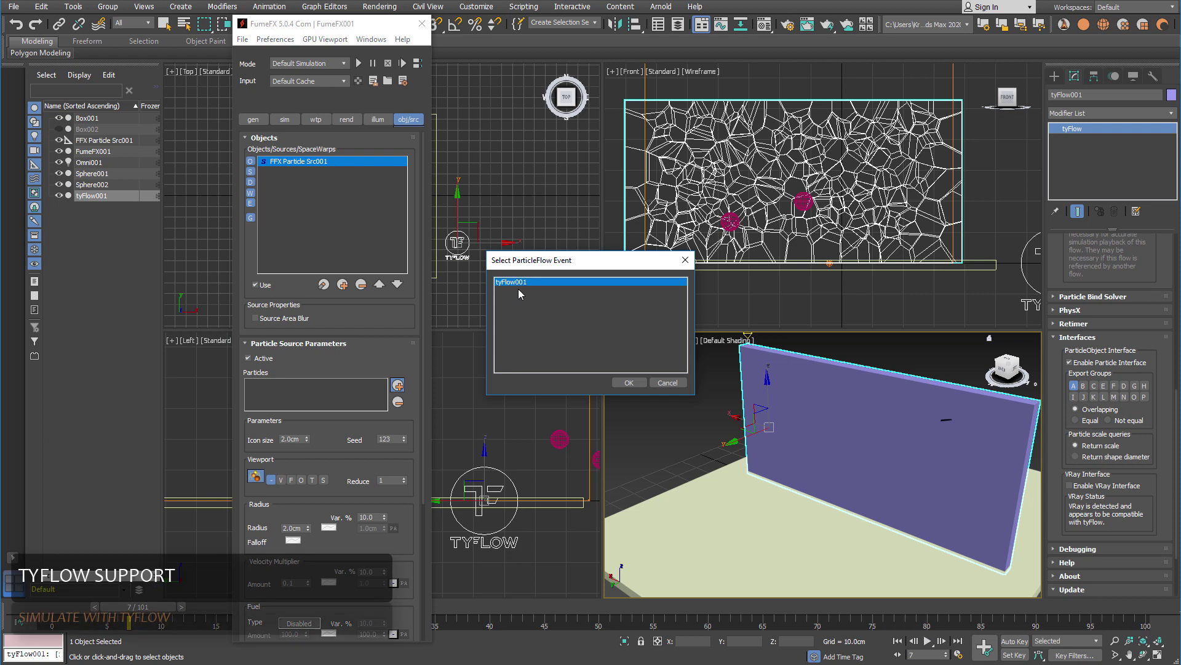
click(627, 384)
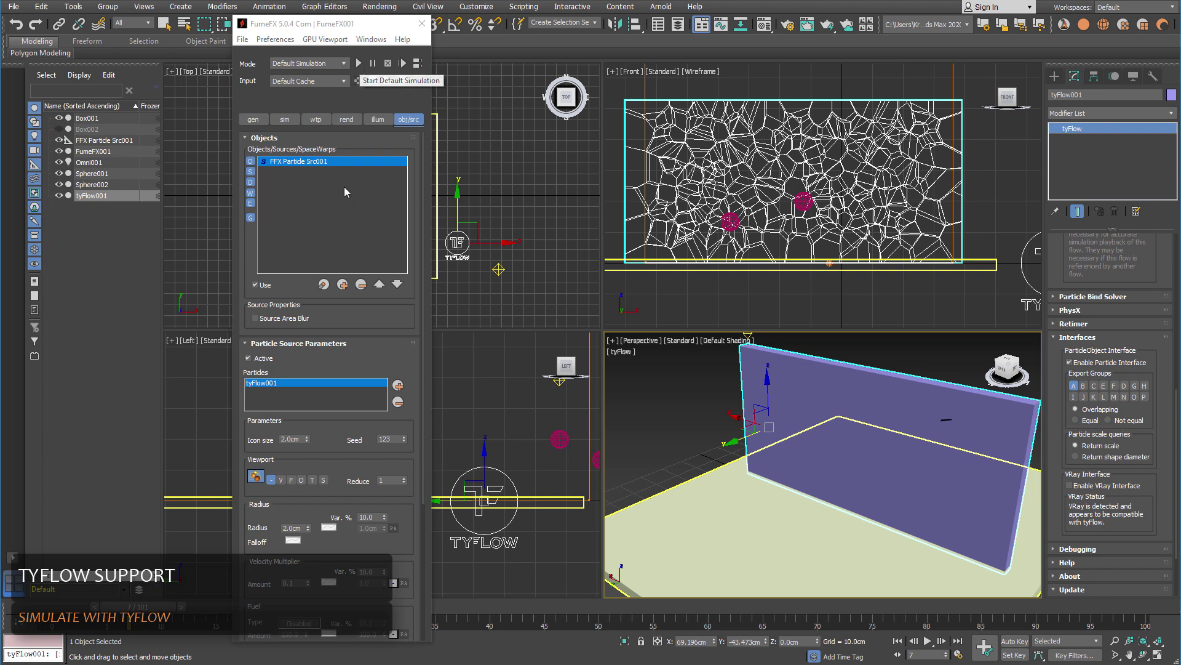
Scrub through the timeline to preview the tyFlow wall animation and return to its start.
alt+middle_drag(923, 404, 912, 401)
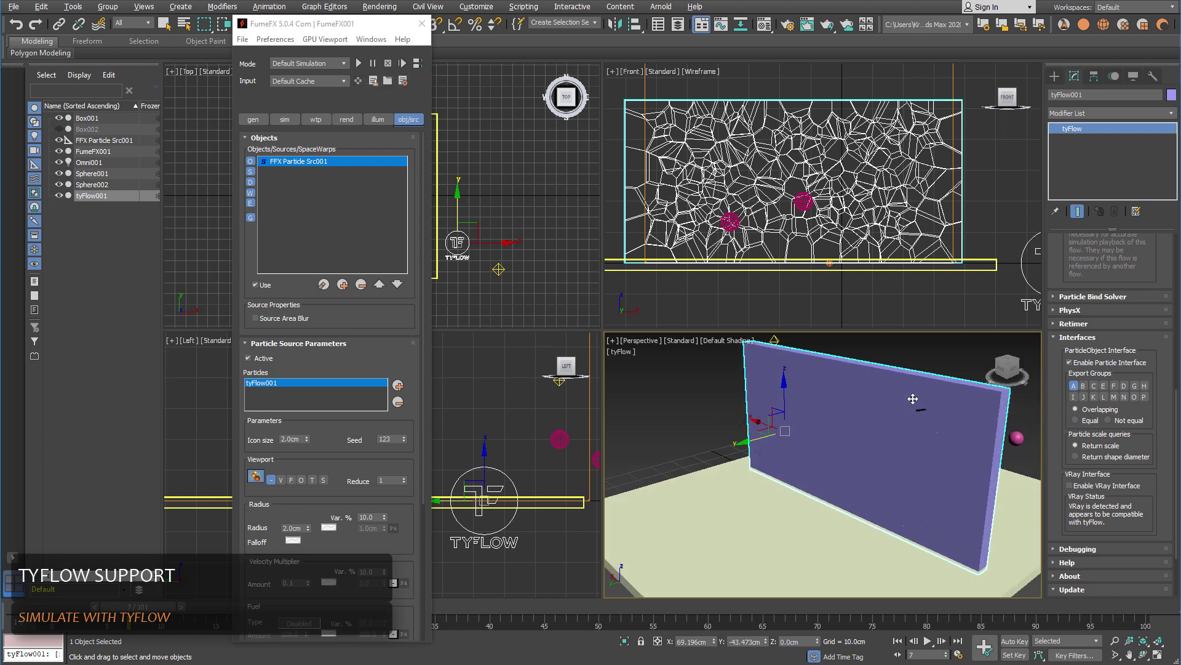
drag(197, 617, 218, 616)
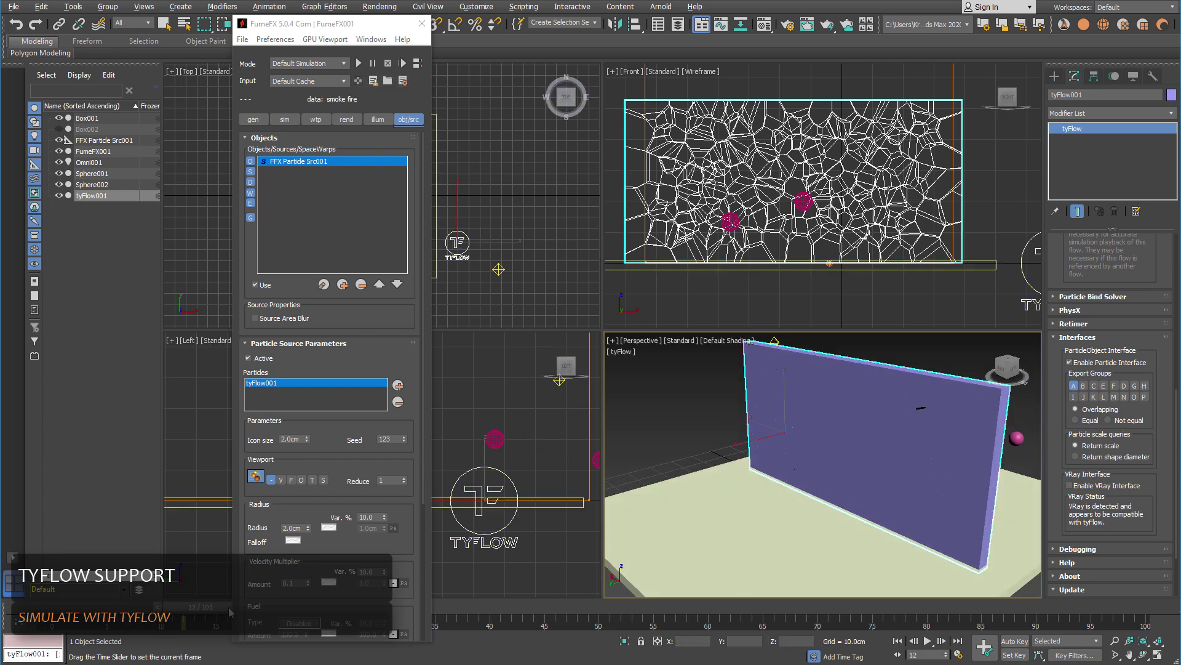
drag(307, 611, 46, 608)
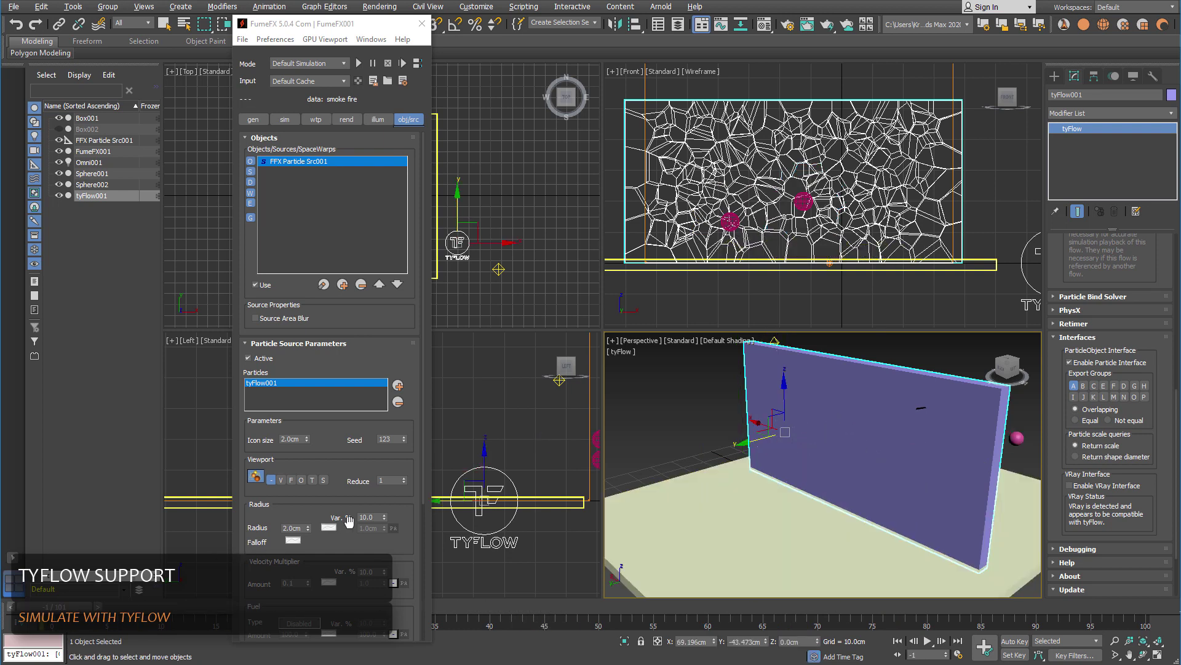